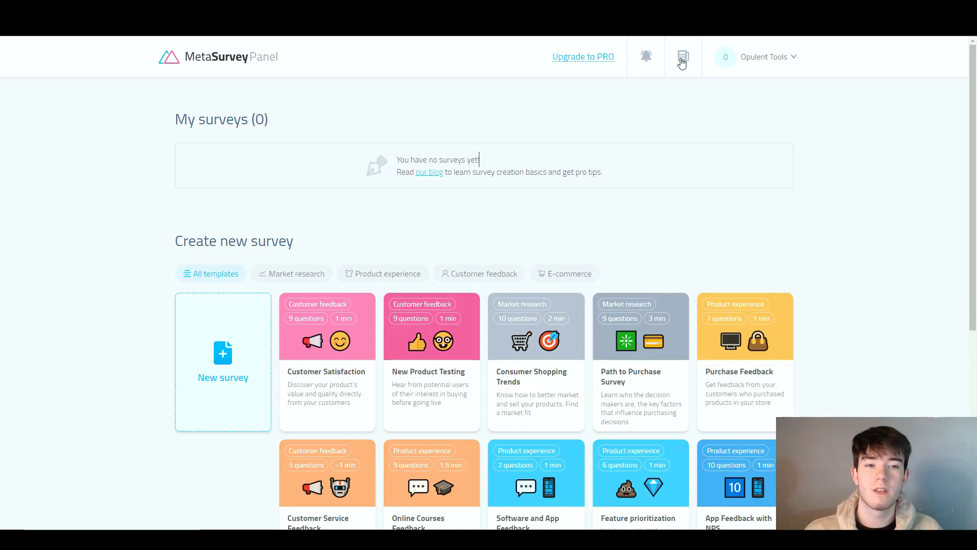
- View the list of new blog posts and the account options
{"action": "left_click", "coordinate": [684, 61]}
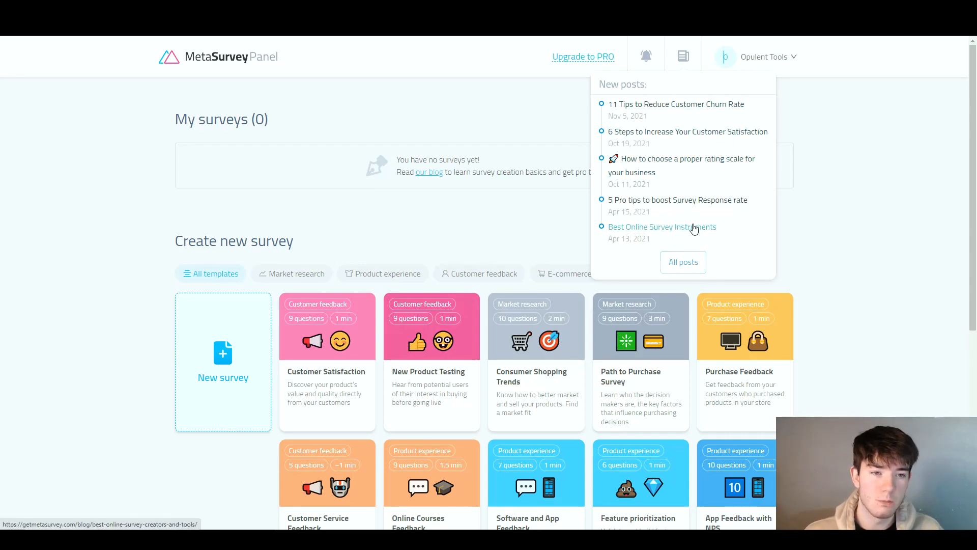
{"action": "mouse_move", "coordinate": [797, 60]}
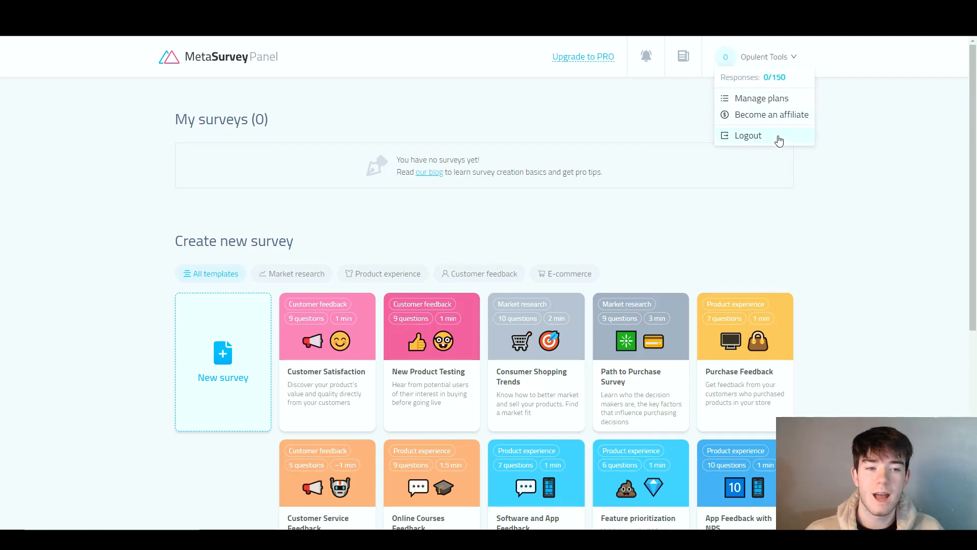
{"action": "left_click", "coordinate": [797, 143]}
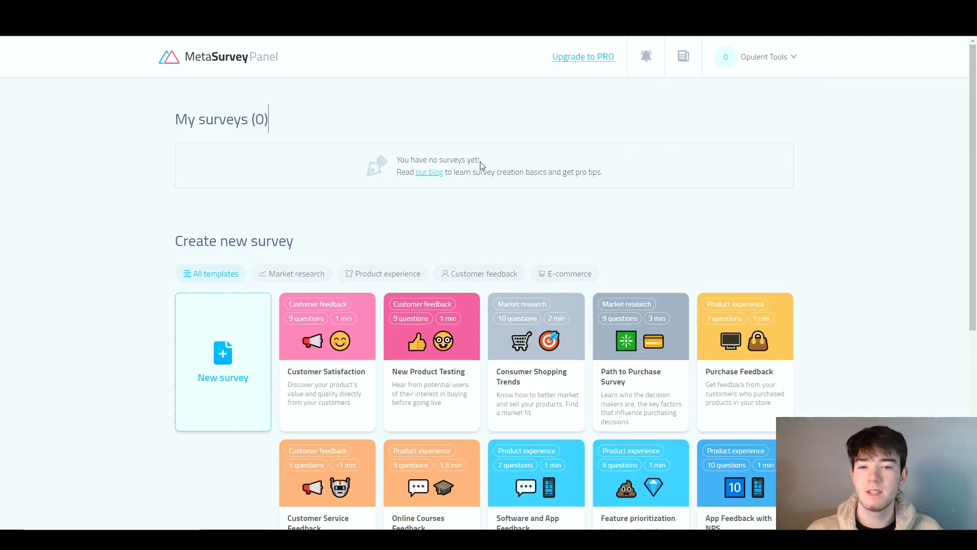
{"action": "scroll", "coordinate": [492, 196], "scroll_direction": "down", "scroll_amount": 1}
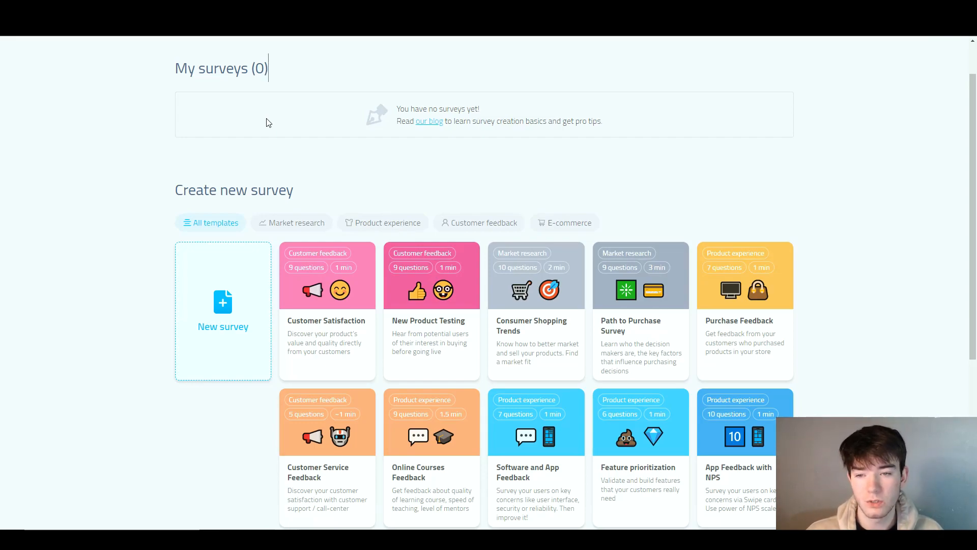
{"action": "scroll", "coordinate": [268, 123], "scroll_direction": "up", "scroll_amount": 1}
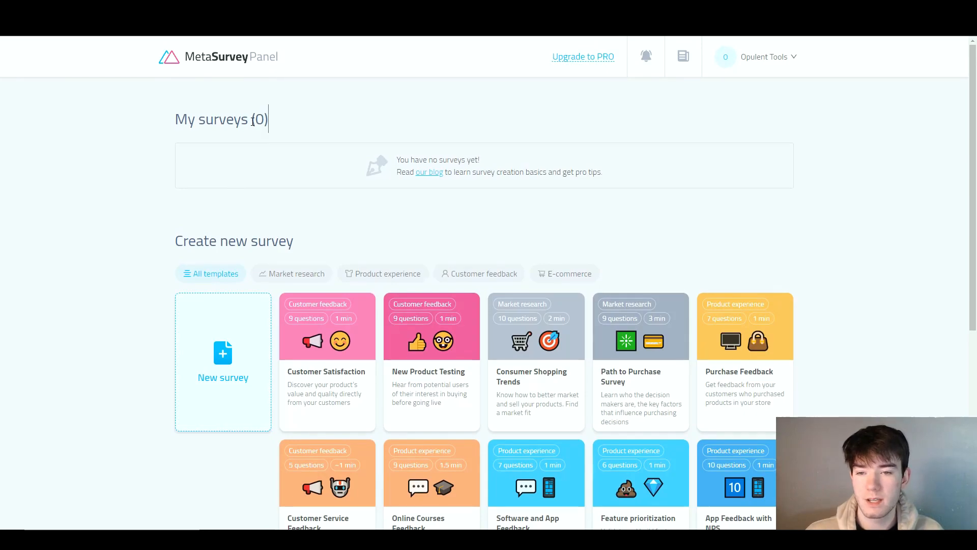
{"action": "left_click_drag", "start_coordinate": [255, 119], "coordinate": [264, 119]}
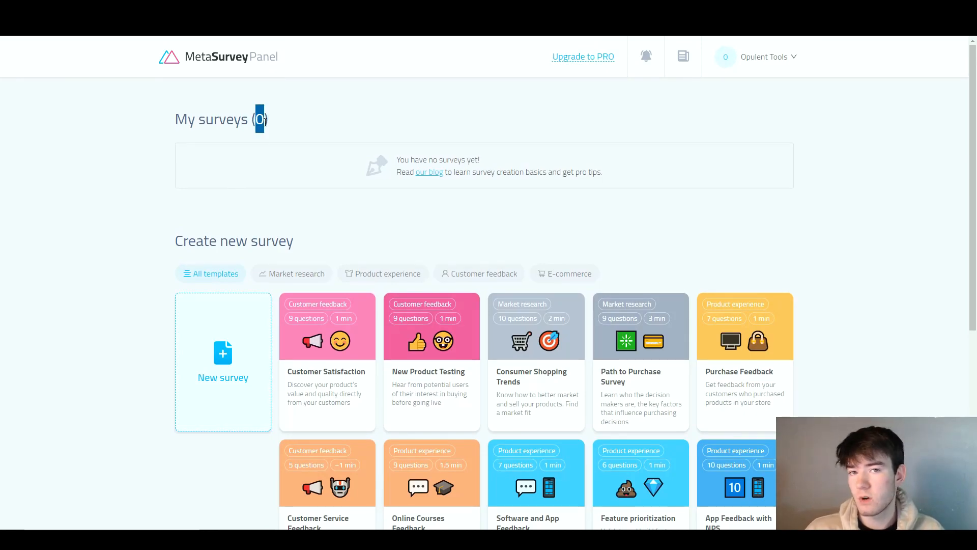
{"action": "left_click", "coordinate": [311, 144]}
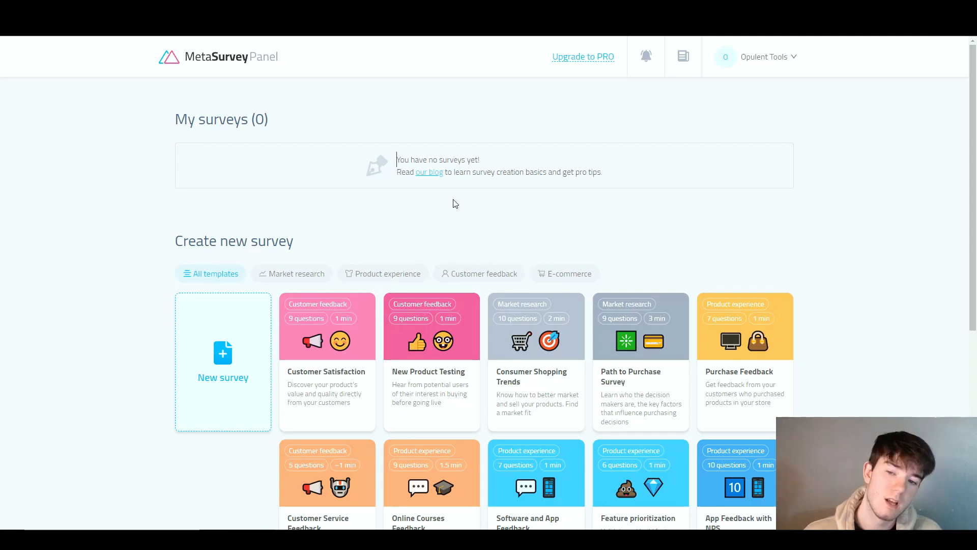
- Look through the available survey templates, checking each template's category, question count, duration and description
{"action": "scroll", "coordinate": [443, 212], "scroll_direction": "down", "scroll_amount": 1}
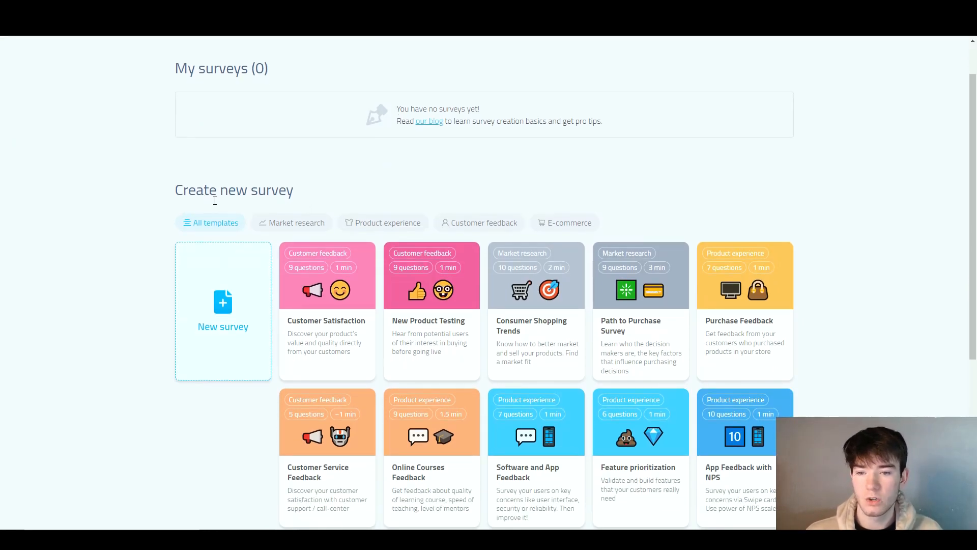
{"action": "scroll", "coordinate": [274, 219], "scroll_direction": "down", "scroll_amount": 1}
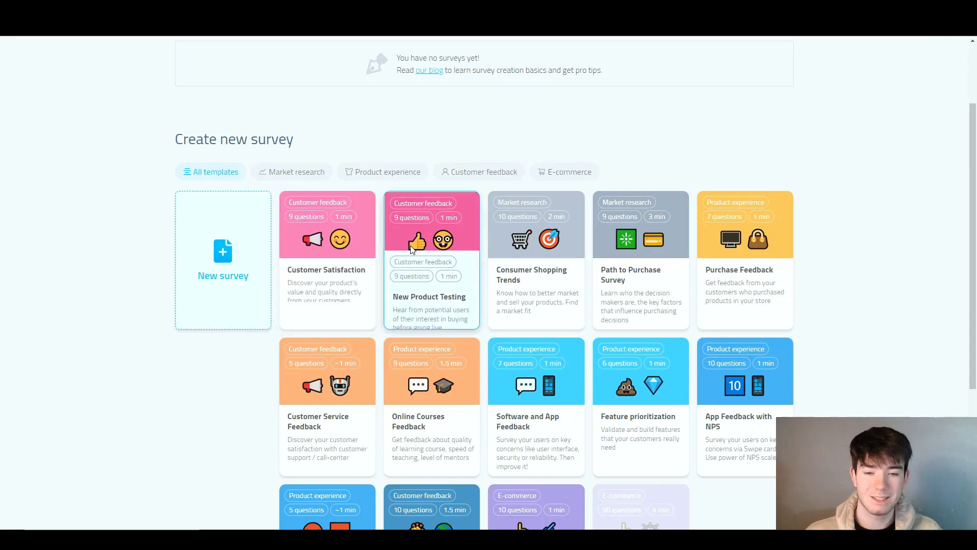
{"action": "scroll", "coordinate": [709, 278], "scroll_direction": "down", "scroll_amount": 3}
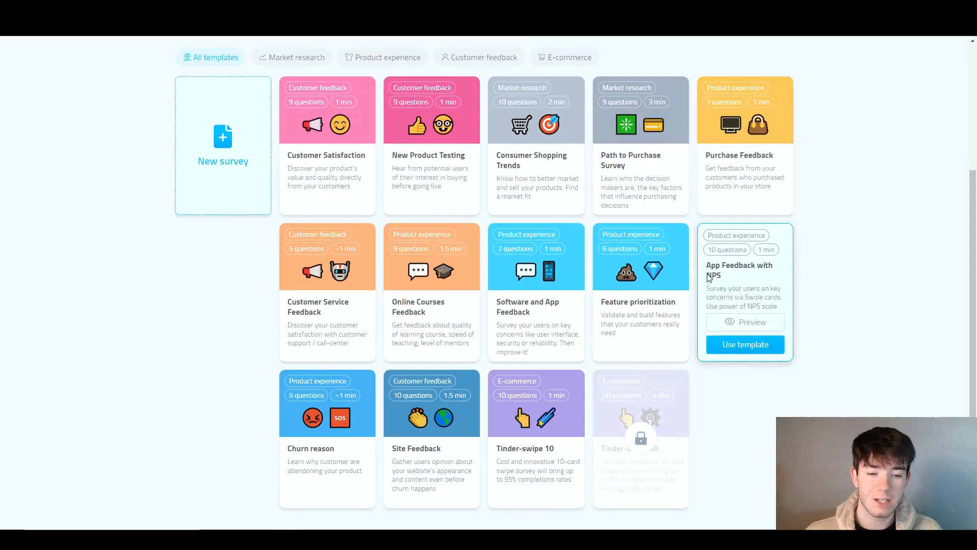
{"action": "scroll", "coordinate": [790, 340], "scroll_direction": "up", "scroll_amount": 2}
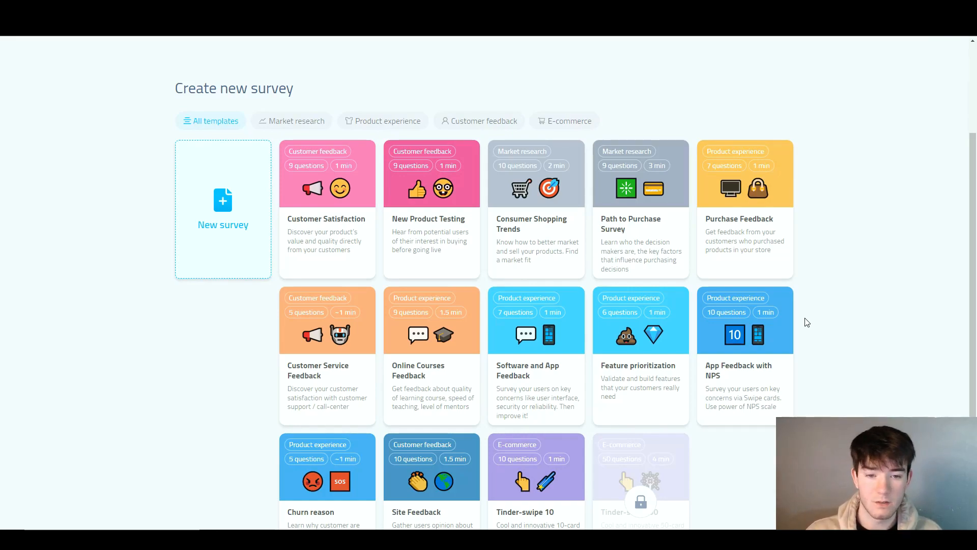
{"action": "mouse_move", "coordinate": [339, 219]}
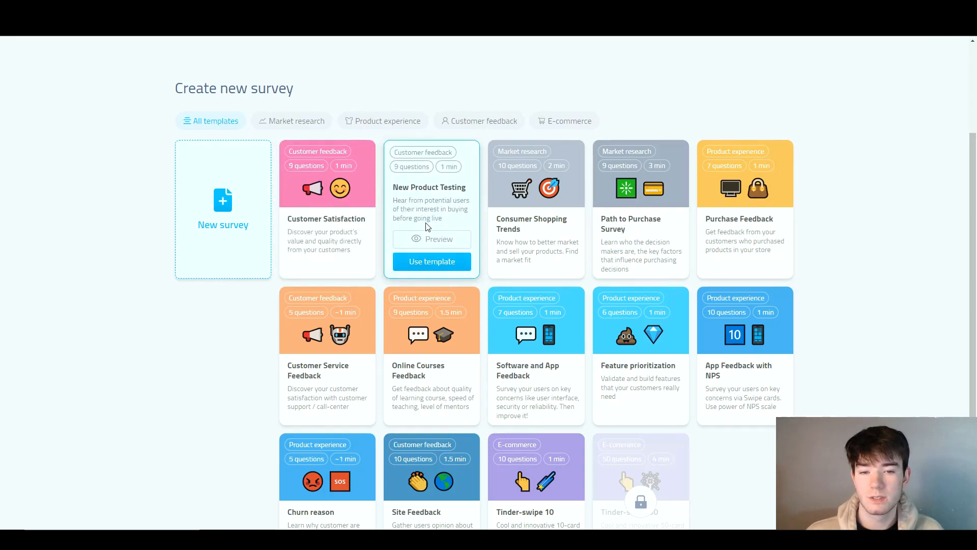
{"action": "mouse_move", "coordinate": [646, 224]}
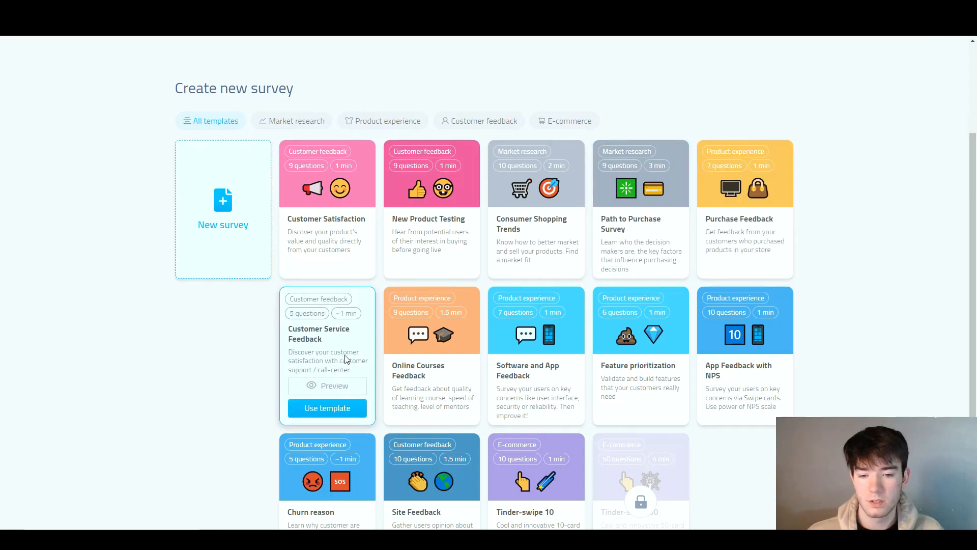
{"action": "mouse_move", "coordinate": [436, 360]}
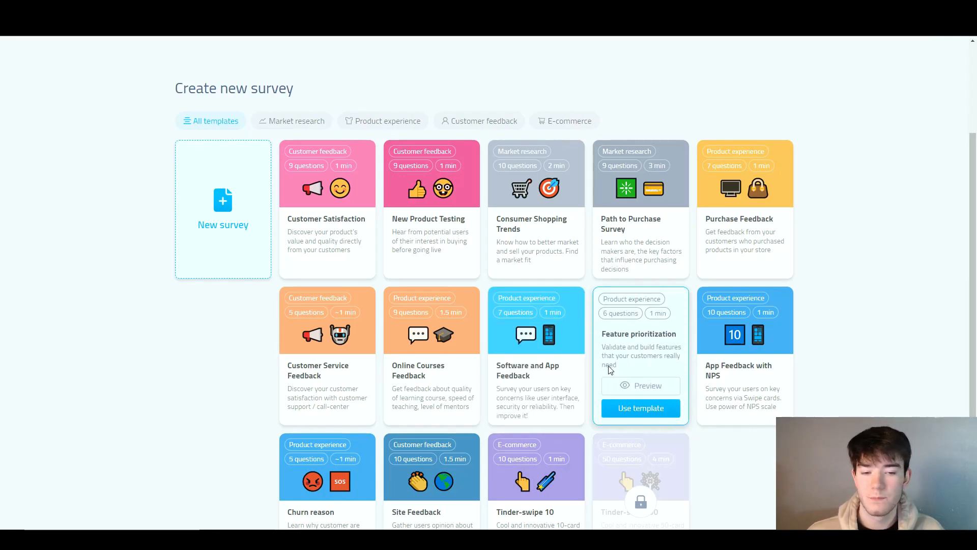
{"action": "mouse_move", "coordinate": [722, 386]}
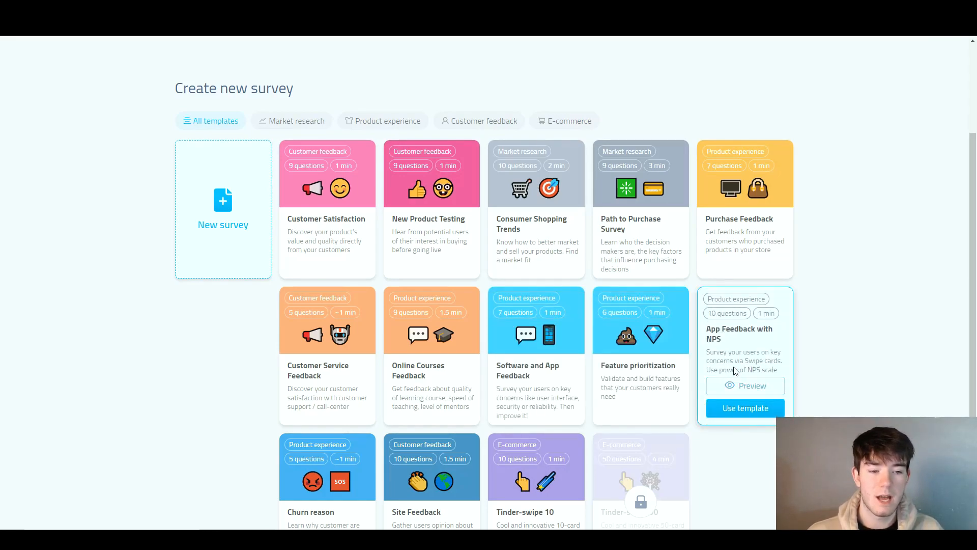
{"action": "scroll", "coordinate": [833, 343], "scroll_direction": "down", "scroll_amount": 1}
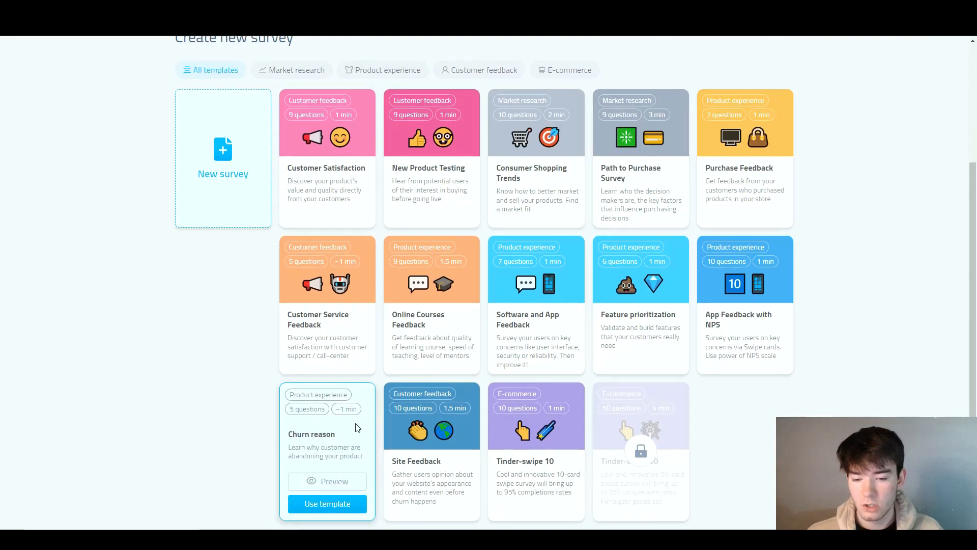
{"action": "mouse_move", "coordinate": [525, 414]}
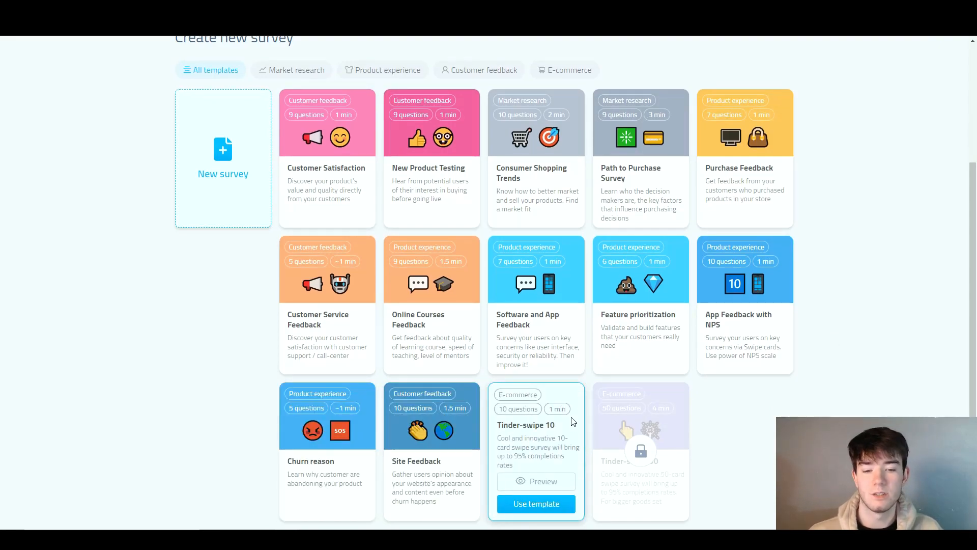
{"action": "mouse_move", "coordinate": [655, 437]}
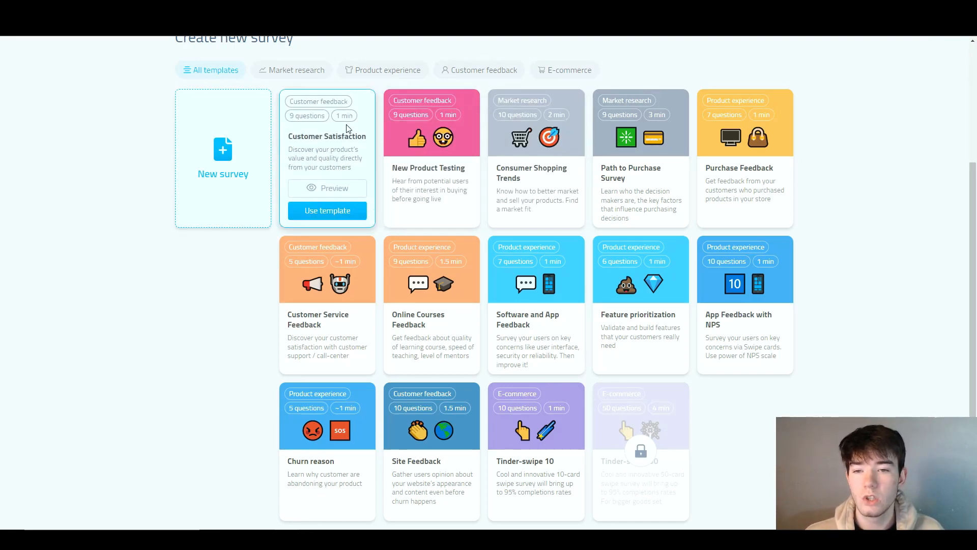
- Preview the Customer Satisfaction template, answering the recommendation question with 1 and the describing-word question with Useful, and leave the preview
{"action": "left_click", "coordinate": [341, 190]}
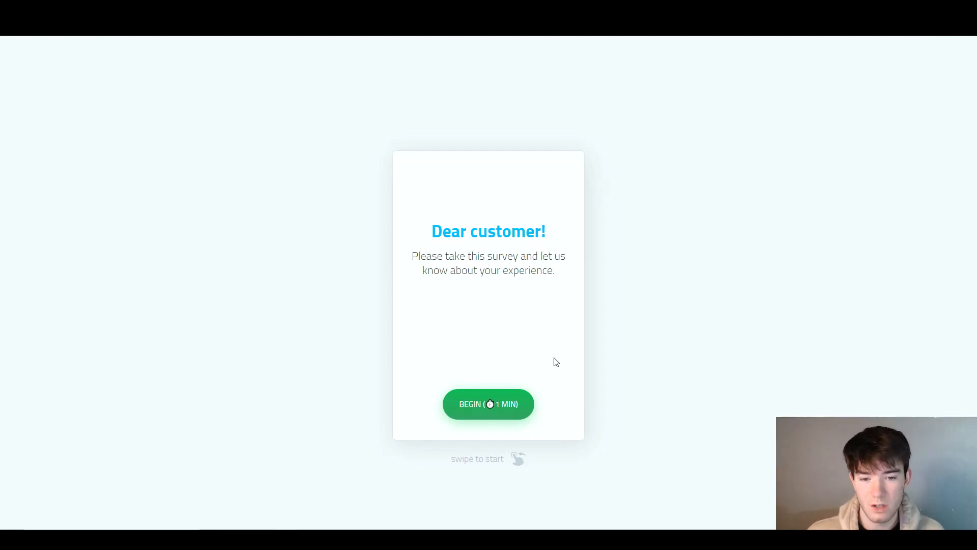
{"action": "left_click", "coordinate": [517, 406]}
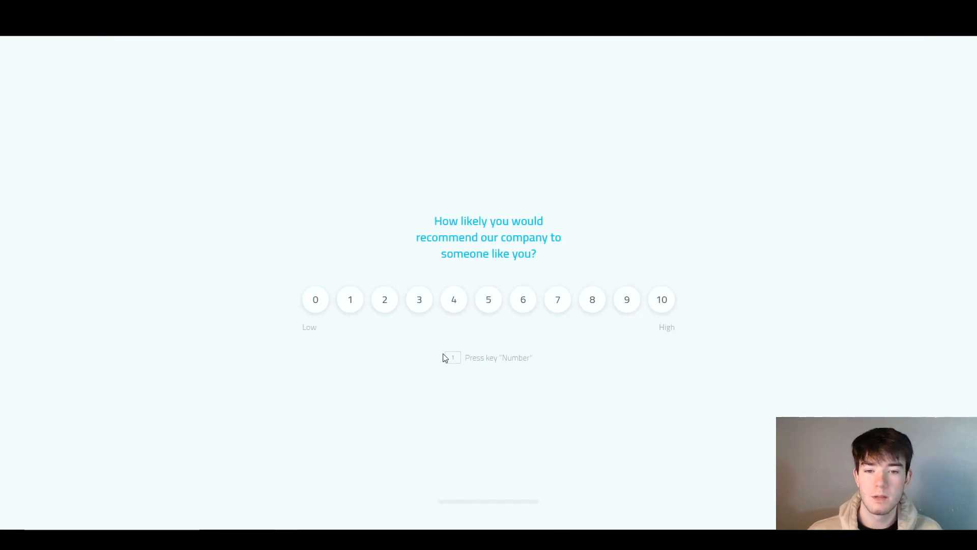
{"action": "left_click", "coordinate": [351, 303]}
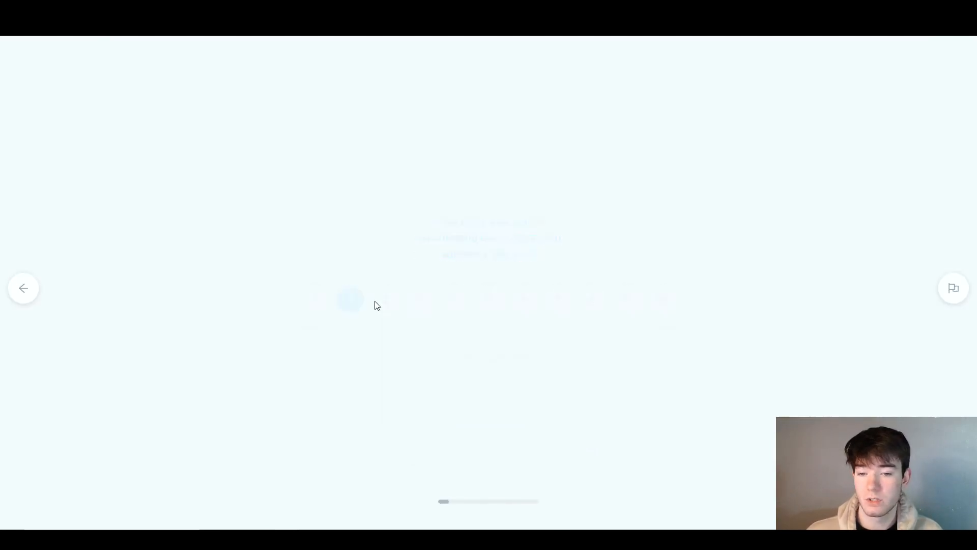
{"action": "left_click", "coordinate": [529, 307]}
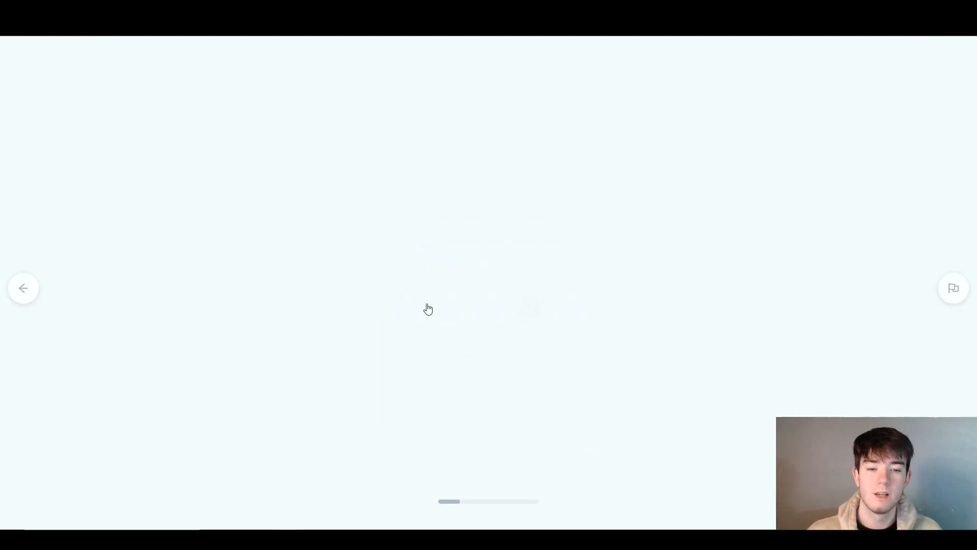
{"action": "left_click", "coordinate": [485, 272]}
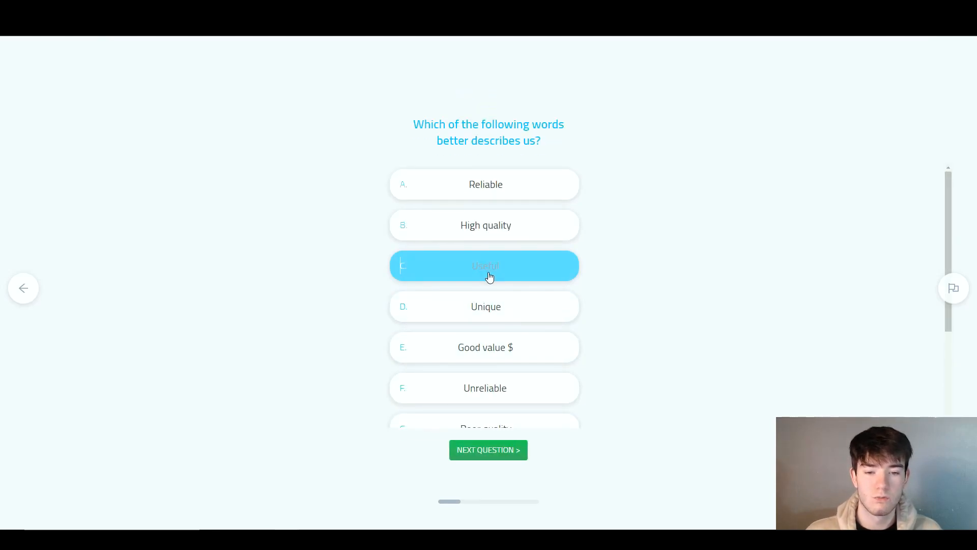
{"action": "left_click", "coordinate": [501, 446]}
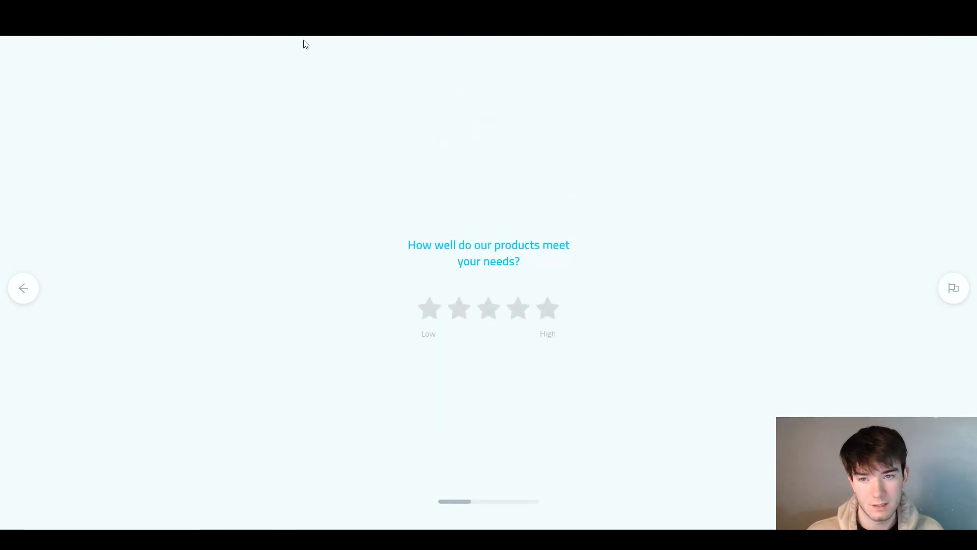
{"action": "left_click", "coordinate": [292, 8]}
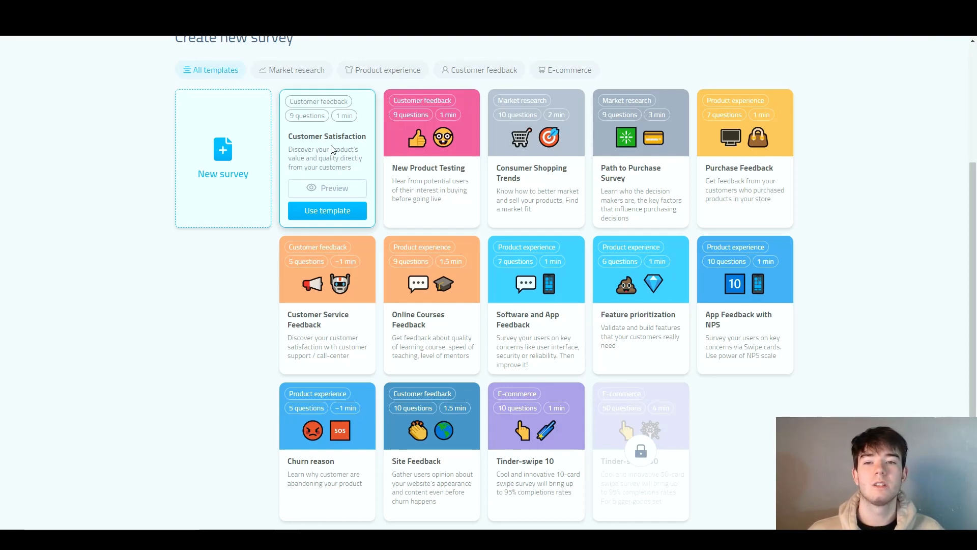
- Create a survey from the Customer Satisfaction template and rename it Review
{"action": "left_click", "coordinate": [334, 214]}
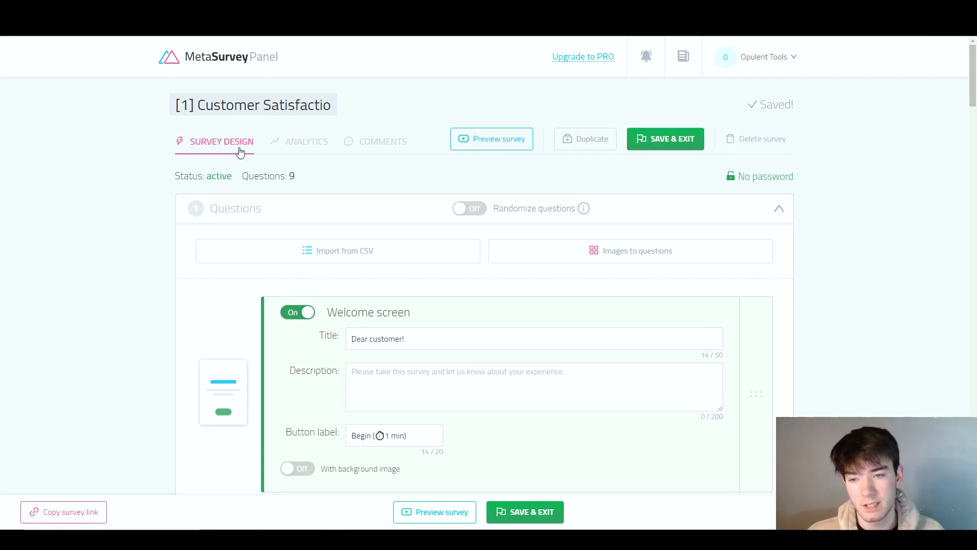
{"action": "left_click", "coordinate": [245, 108]}
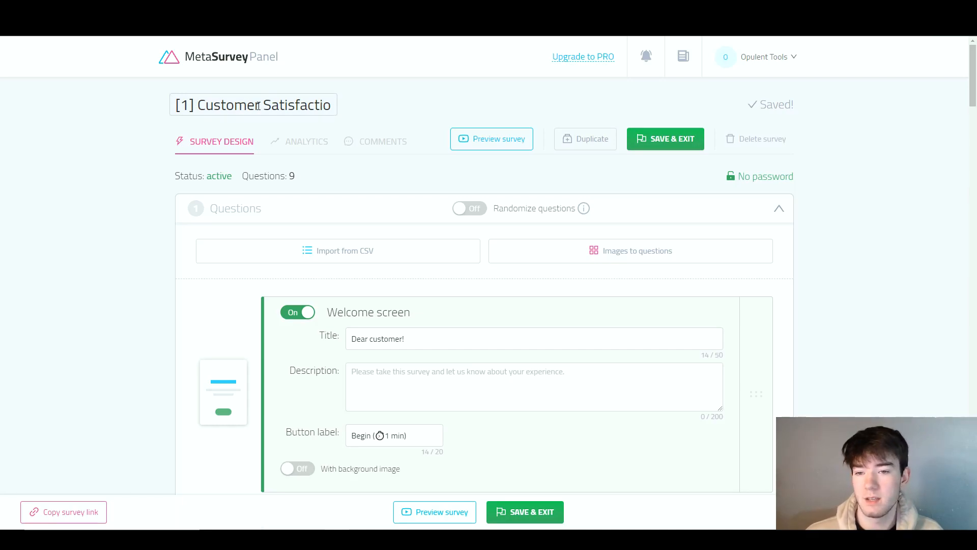
{"action": "left_click", "coordinate": [259, 106]}
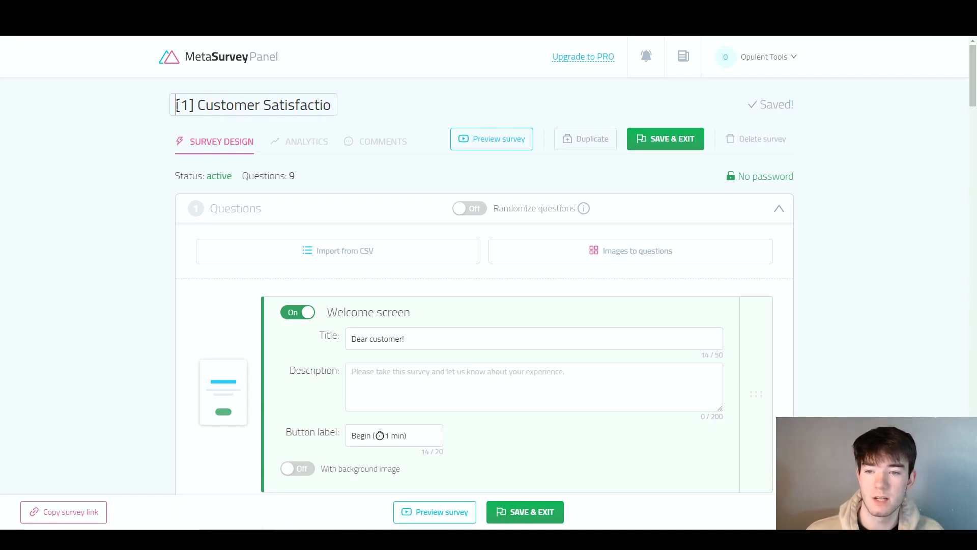
{"action": "left_click_drag", "start_coordinate": [177, 105], "coordinate": [359, 117]}
{"action": "key", "text": "BackSpace"}
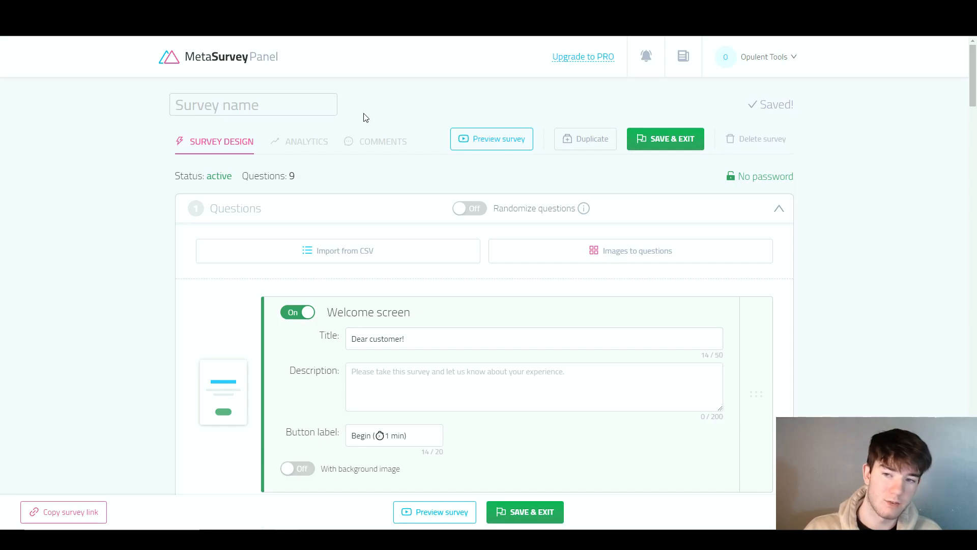
{"action": "type", "text": "Review"}
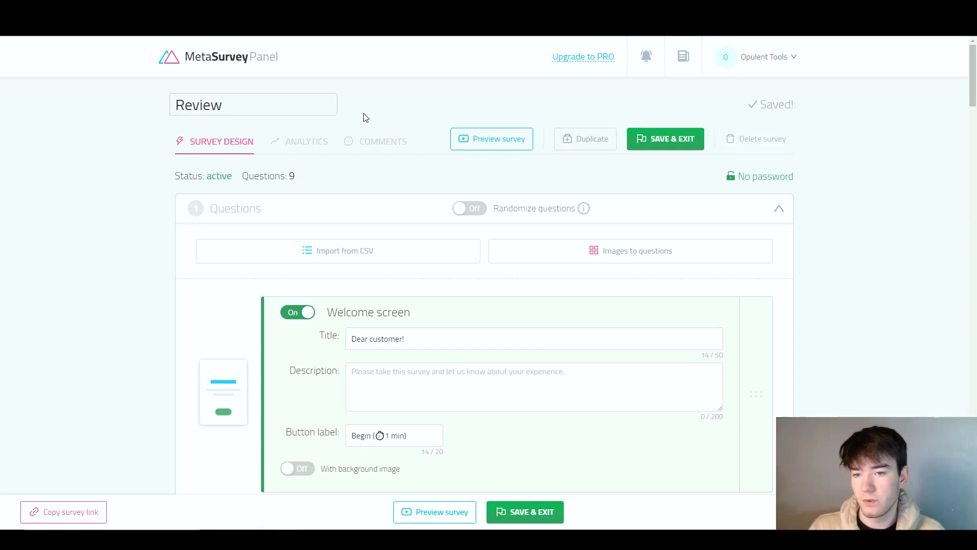
{"action": "left_click", "coordinate": [364, 114]}
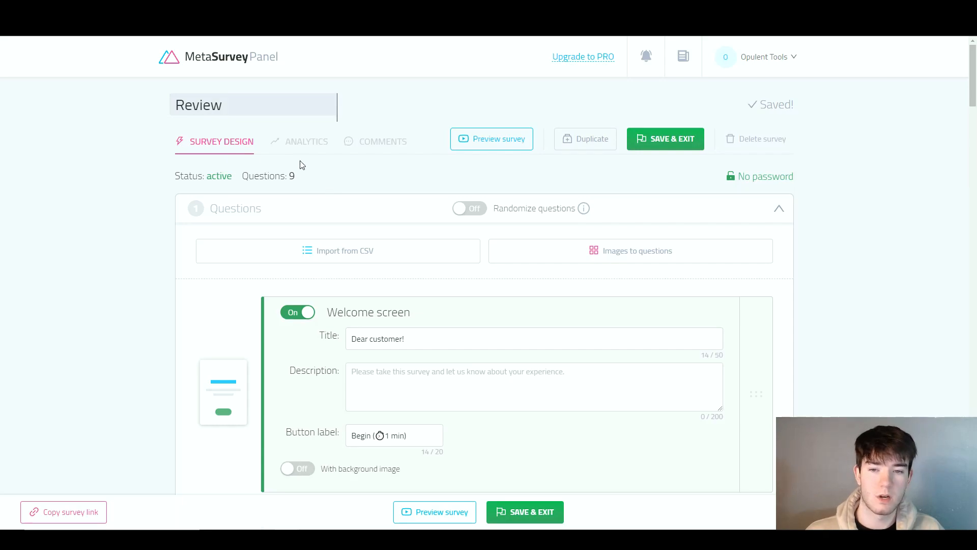
- Examine the question import options and the welcome screen's title, description, button label and background image settings
{"action": "scroll", "coordinate": [339, 190], "scroll_direction": "down", "scroll_amount": 2}
{"action": "scroll", "coordinate": [339, 189], "scroll_direction": "up", "scroll_amount": 2}
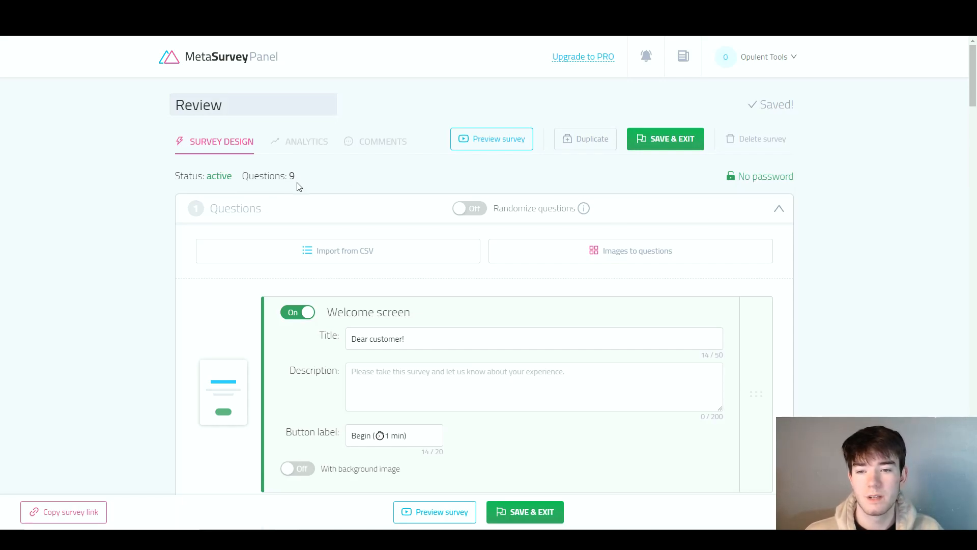
{"action": "scroll", "coordinate": [315, 181], "scroll_direction": "down", "scroll_amount": 1}
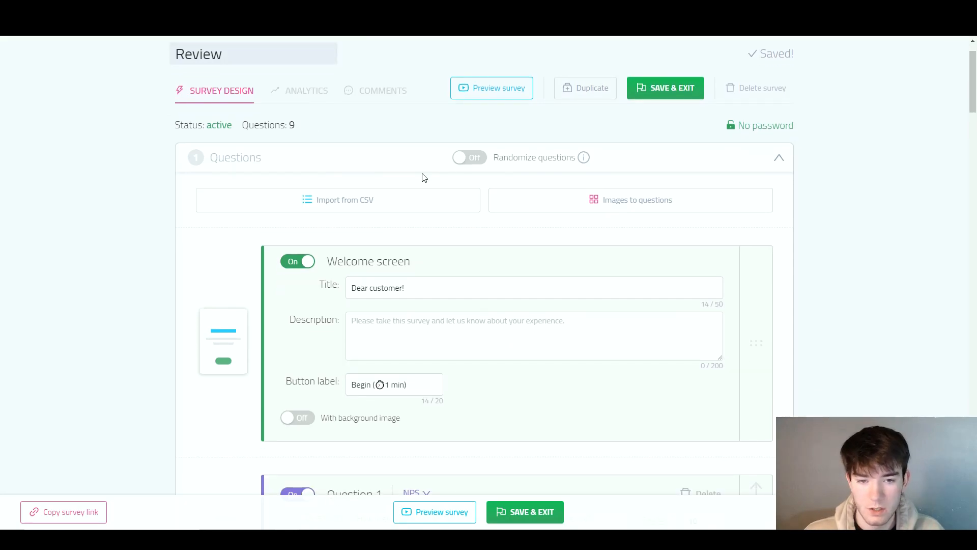
{"action": "scroll", "coordinate": [325, 185], "scroll_direction": "down", "scroll_amount": 1}
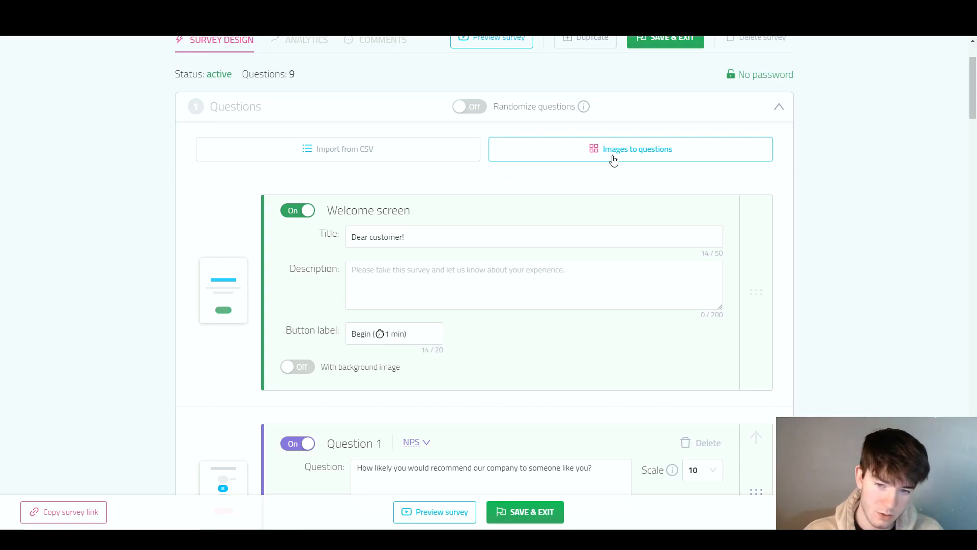
{"action": "scroll", "coordinate": [614, 159], "scroll_direction": "down", "scroll_amount": 1}
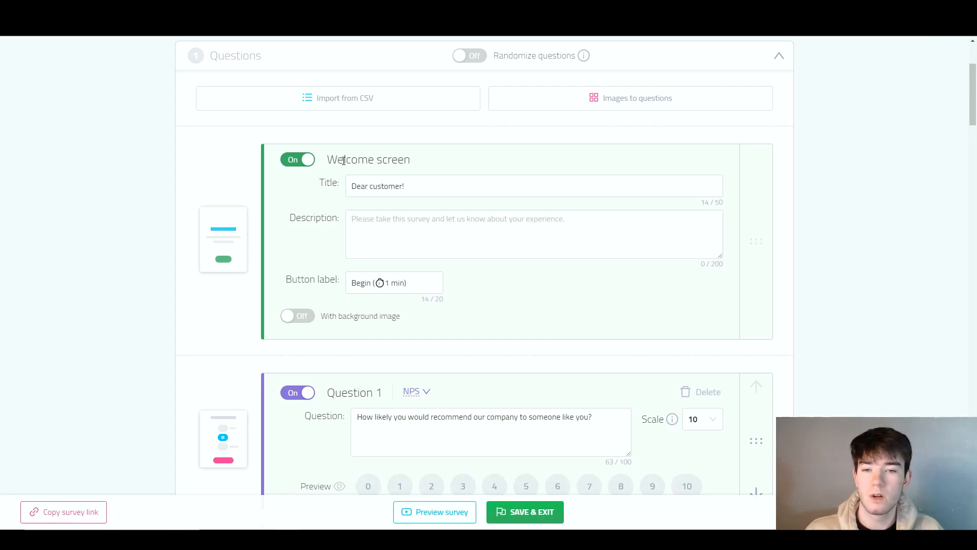
{"action": "left_click", "coordinate": [405, 191]}
{"action": "left_click", "coordinate": [400, 214]}
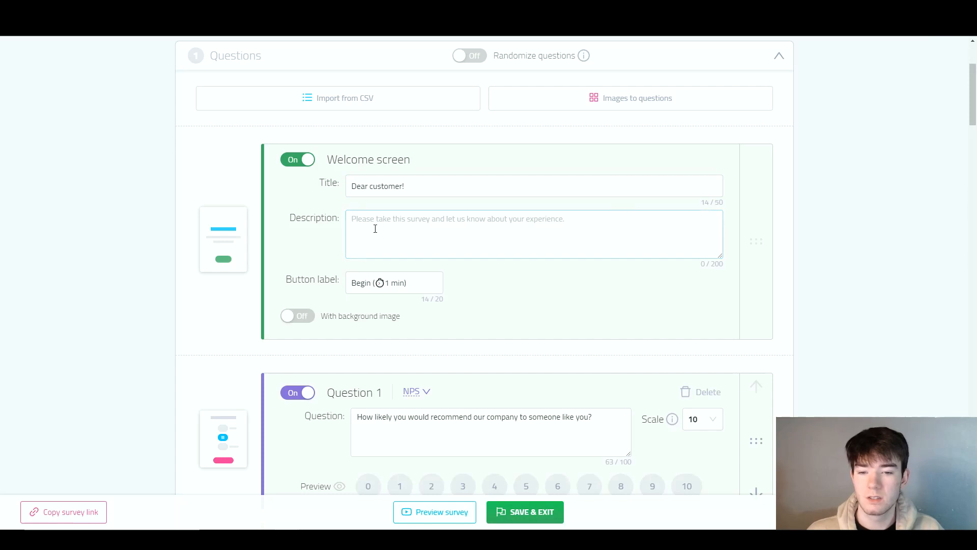
{"action": "left_click", "coordinate": [357, 283]}
{"action": "left_click", "coordinate": [408, 325]}
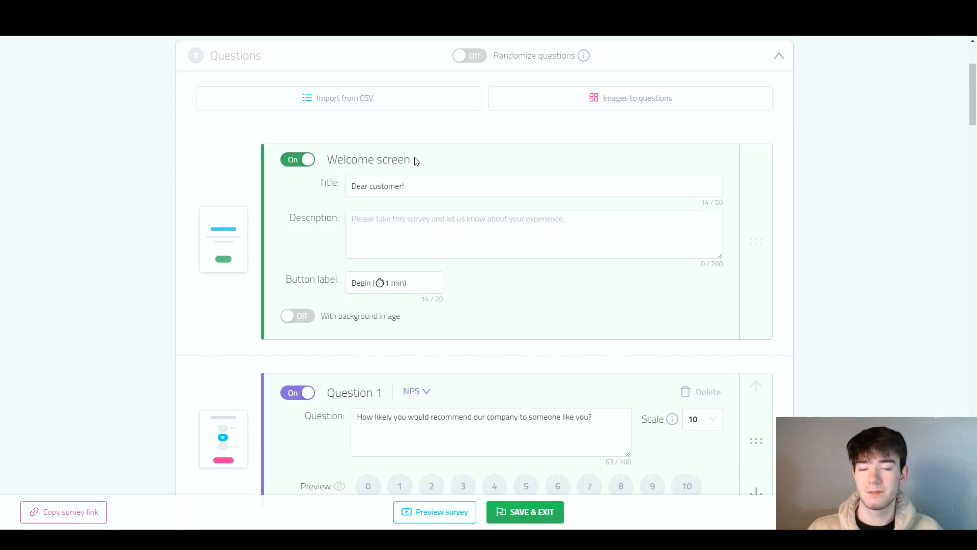
- Change the welcome screen title to "Dear reviewer", leaving the description empty
{"action": "left_click", "coordinate": [414, 188]}
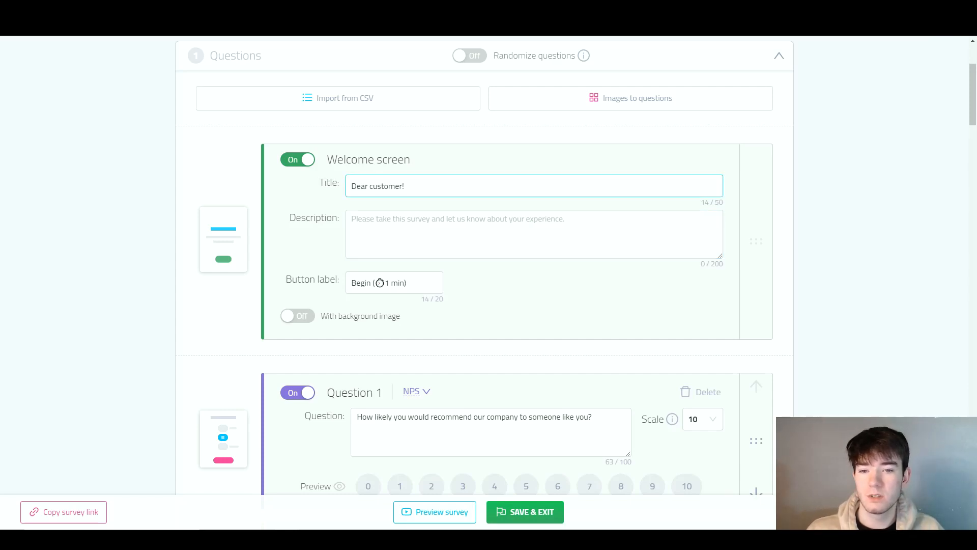
{"action": "left_click_drag", "start_coordinate": [415, 189], "coordinate": [346, 189]}
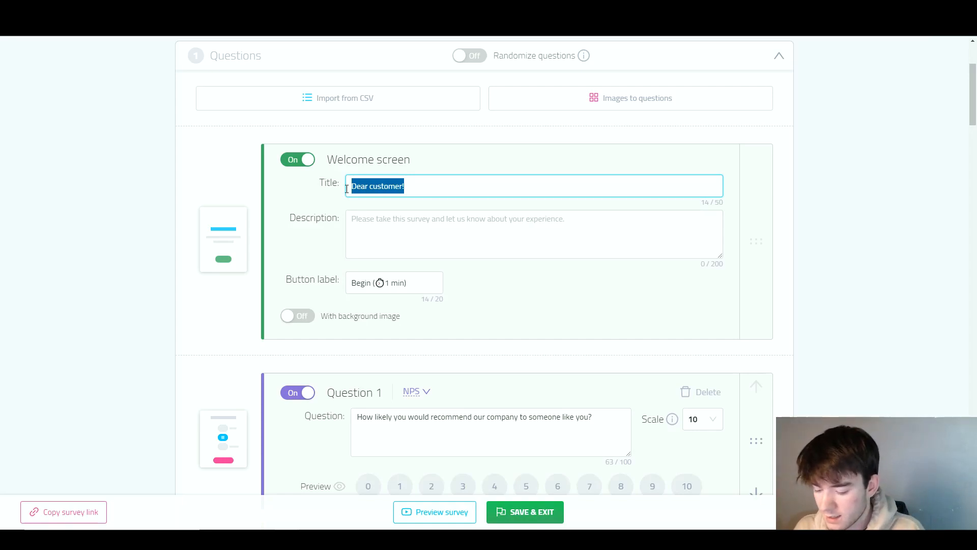
{"action": "type", "text": "Dear"}
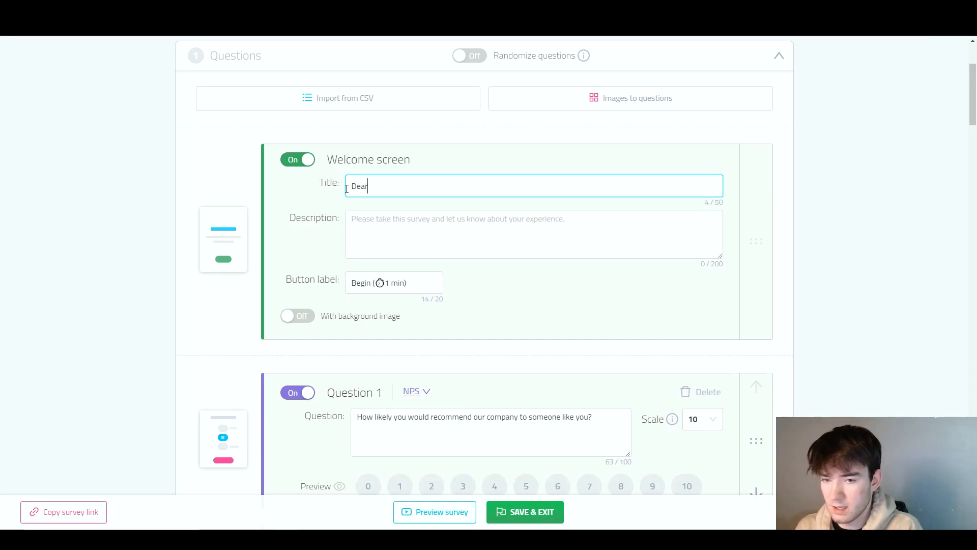
{"action": "type", "text": " reviewer"}
{"action": "left_click", "coordinate": [442, 217]}
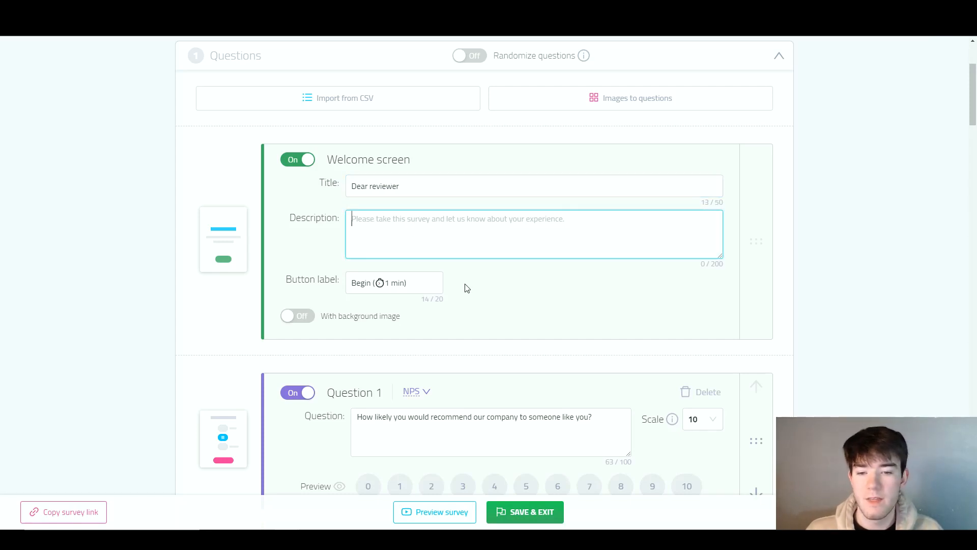
- Look over the first three survey questions, checking their types, wording and answer choices
{"action": "scroll", "coordinate": [465, 285], "scroll_direction": "down", "scroll_amount": 1}
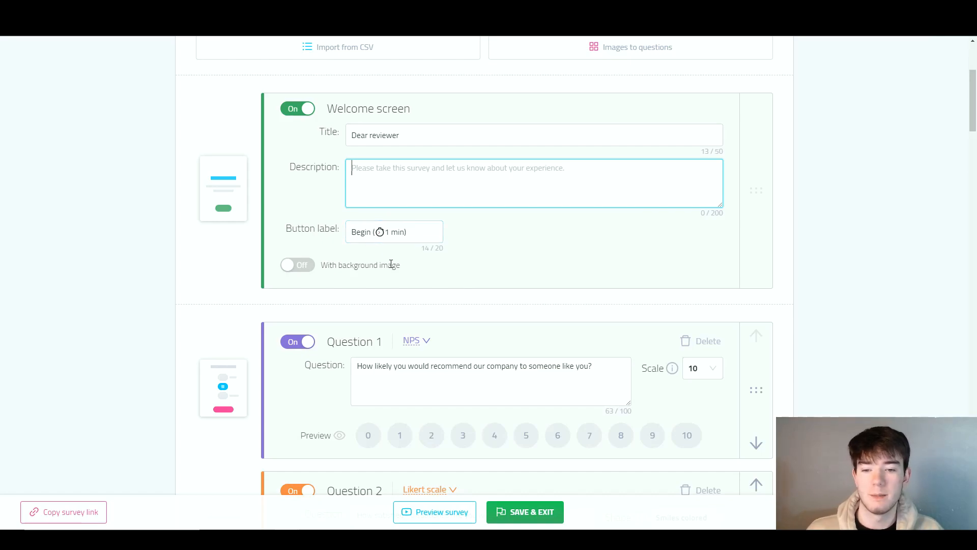
{"action": "scroll", "coordinate": [418, 326], "scroll_direction": "down", "scroll_amount": 2}
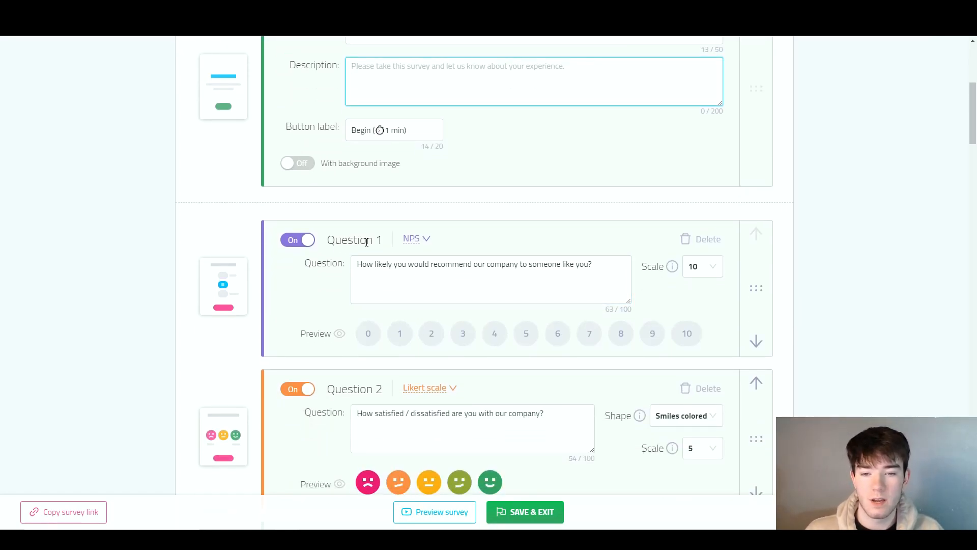
{"action": "scroll", "coordinate": [379, 270], "scroll_direction": "down", "scroll_amount": 6}
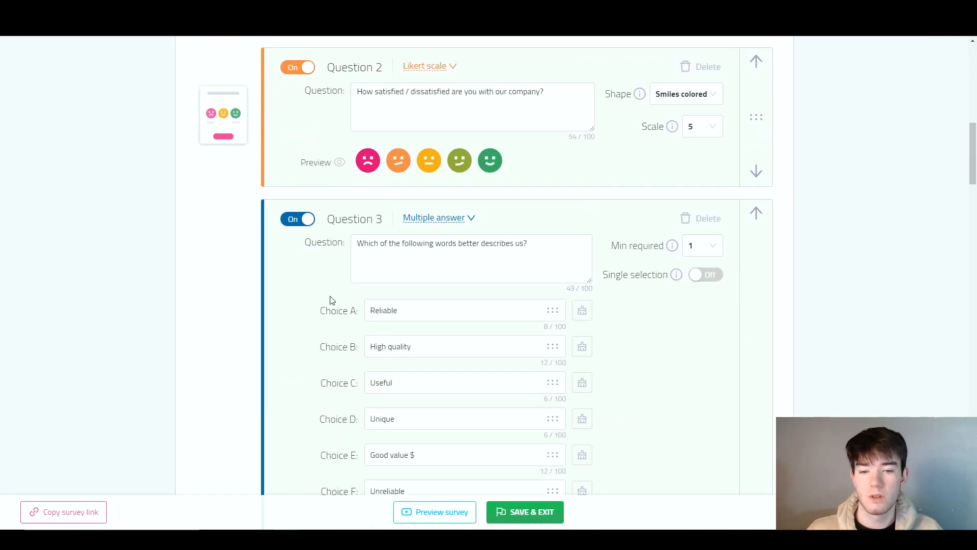
{"action": "scroll", "coordinate": [356, 306], "scroll_direction": "up", "scroll_amount": 2}
{"action": "scroll", "coordinate": [448, 359], "scroll_direction": "up", "scroll_amount": 4}
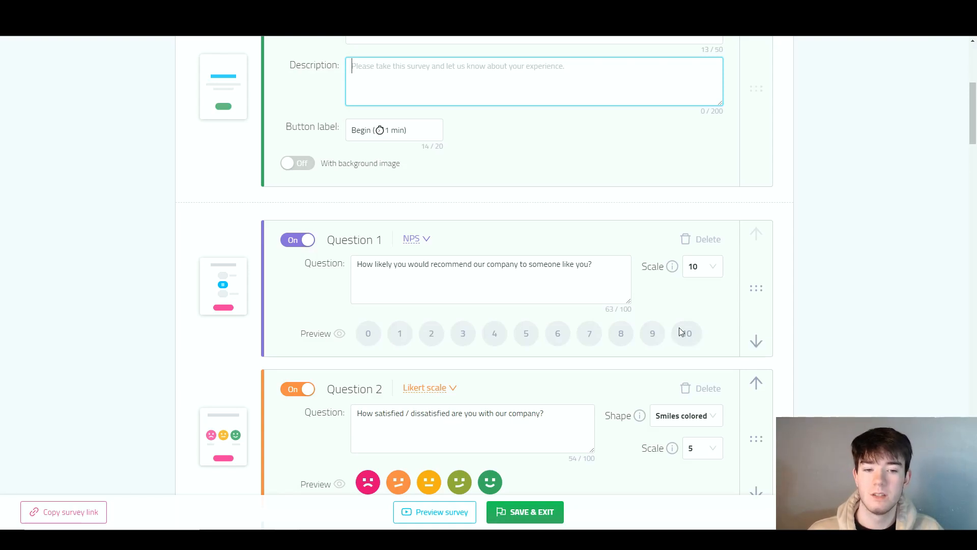
- Check the scale choices of the recommendation question, and move the question down one place and back up
{"action": "left_click", "coordinate": [710, 268]}
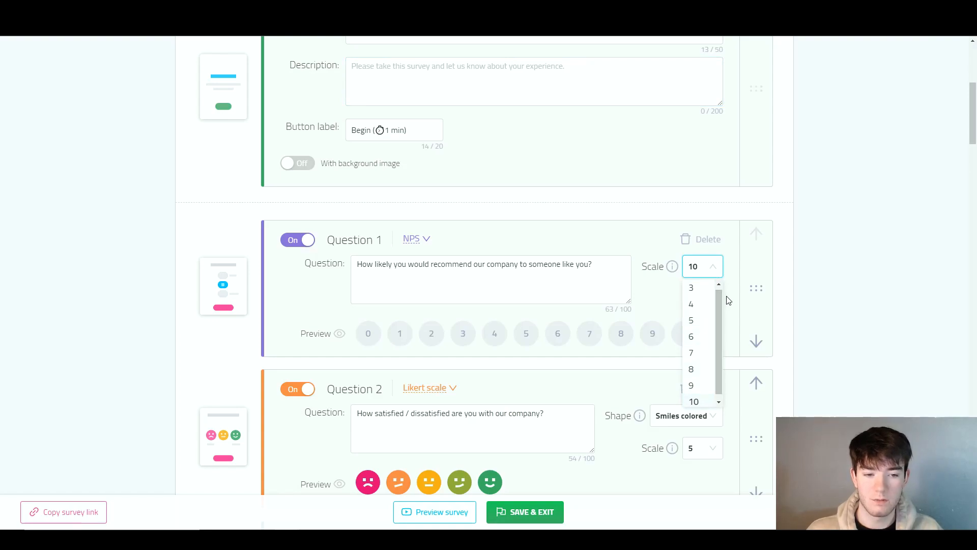
{"action": "left_click", "coordinate": [721, 266]}
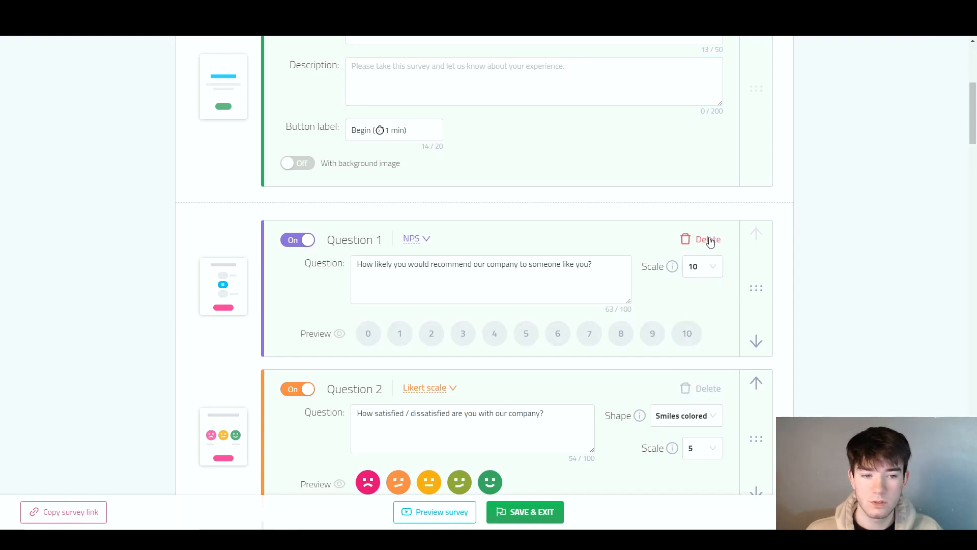
{"action": "left_click", "coordinate": [756, 341]}
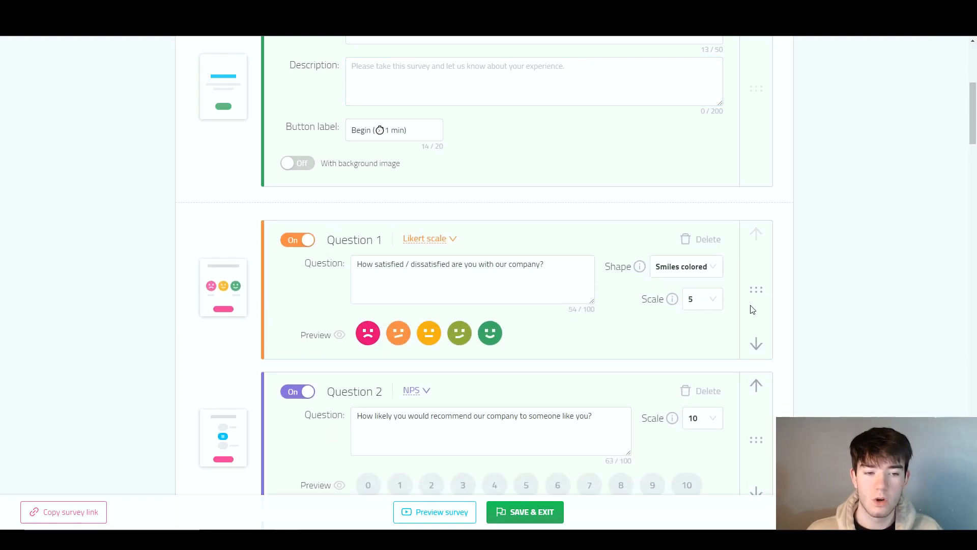
{"action": "left_click", "coordinate": [761, 383]}
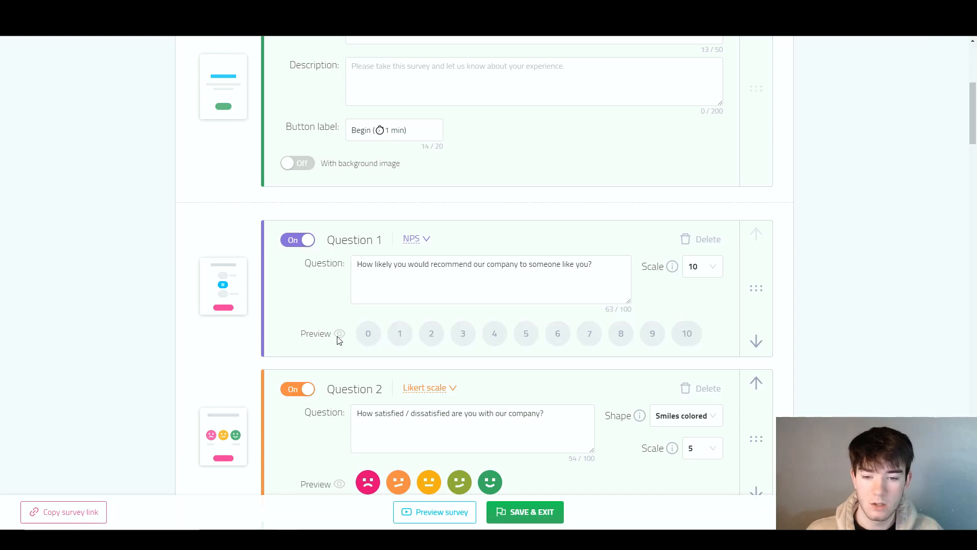
- Replace the text of Question 1 with "Are you enjoying this review?"
{"action": "scroll", "coordinate": [435, 351], "scroll_direction": "down", "scroll_amount": 1}
{"action": "scroll", "coordinate": [436, 351], "scroll_direction": "down", "scroll_amount": 2}
{"action": "left_click", "coordinate": [440, 287]}
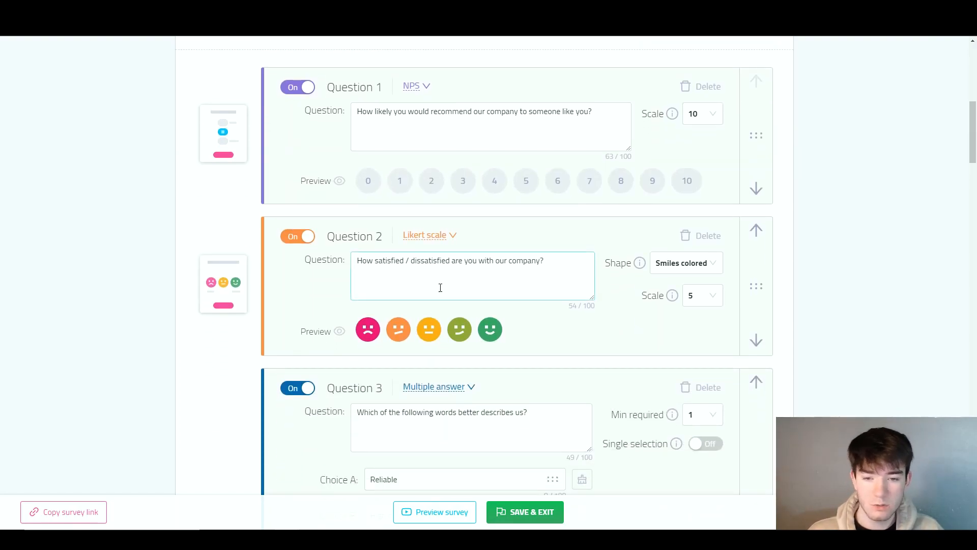
{"action": "left_click_drag", "start_coordinate": [562, 271], "coordinate": [524, 262]}
{"action": "scroll", "coordinate": [607, 219], "scroll_direction": "up", "scroll_amount": 2}
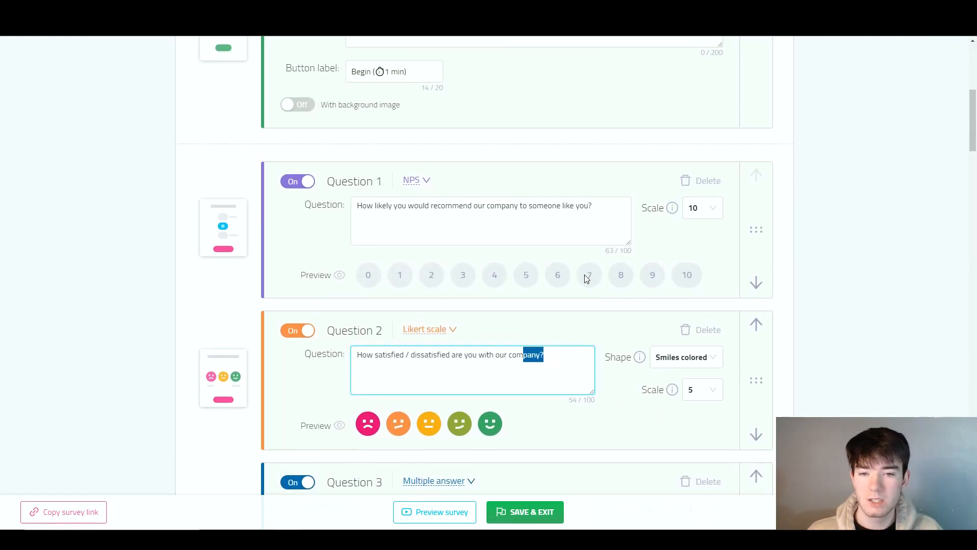
{"action": "left_click_drag", "start_coordinate": [607, 219], "coordinate": [415, 220]}
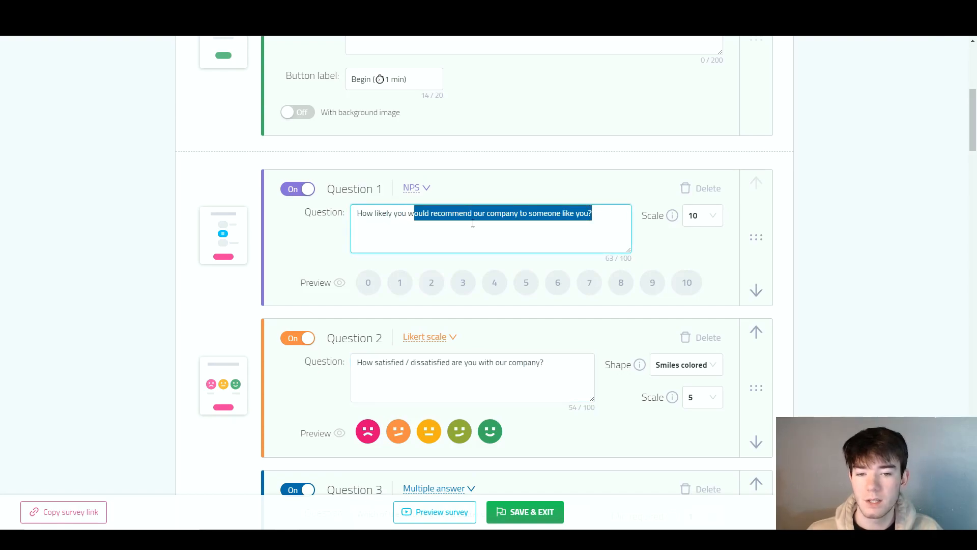
{"action": "left_click_drag", "start_coordinate": [594, 213], "coordinate": [345, 220]}
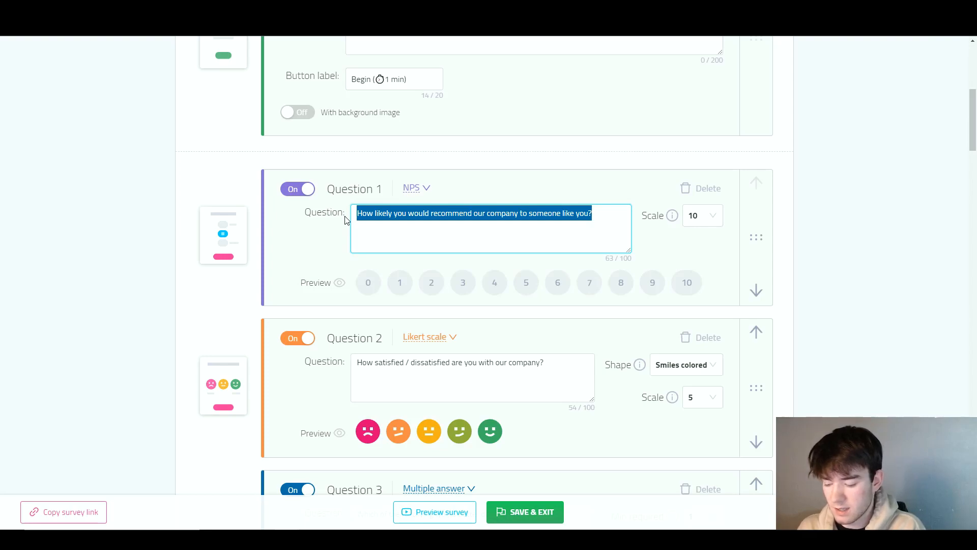
{"action": "type", "text": "Are you a"}
{"action": "key", "text": "BackSpace"}
{"action": "type", "text": "enjoying t"}
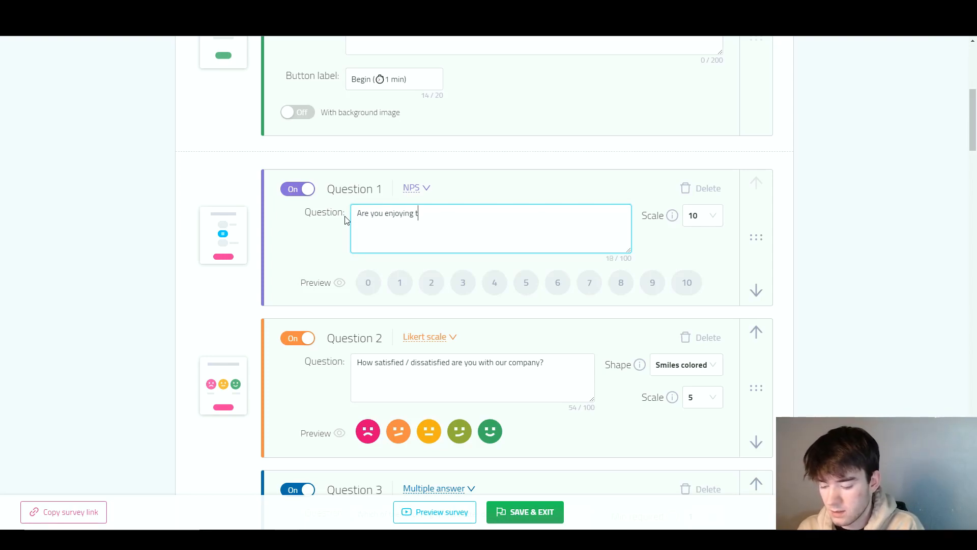
{"action": "type", "text": "his review?"}
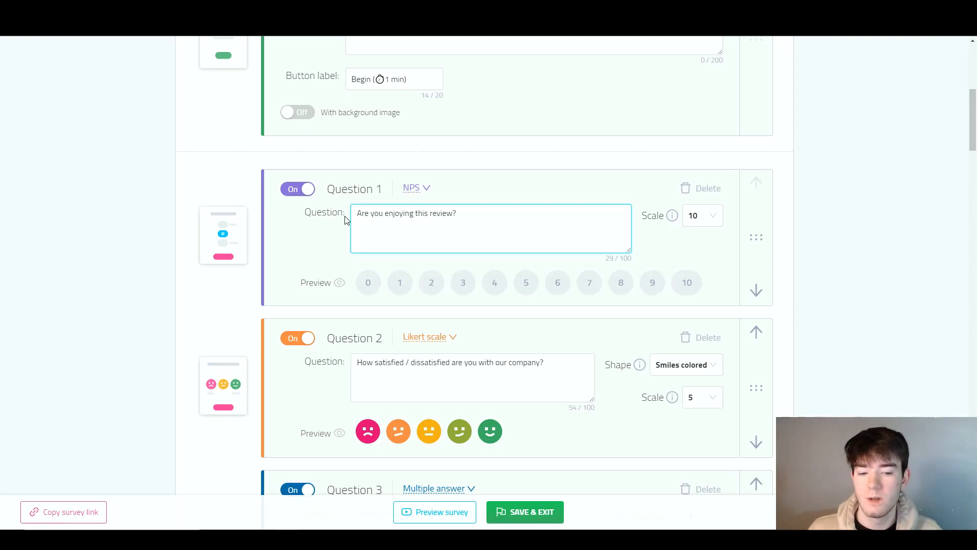
- Review the remaining questions, the last step comment and the thank you screen of the survey
{"action": "scroll", "coordinate": [520, 422], "scroll_direction": "down", "scroll_amount": 18}
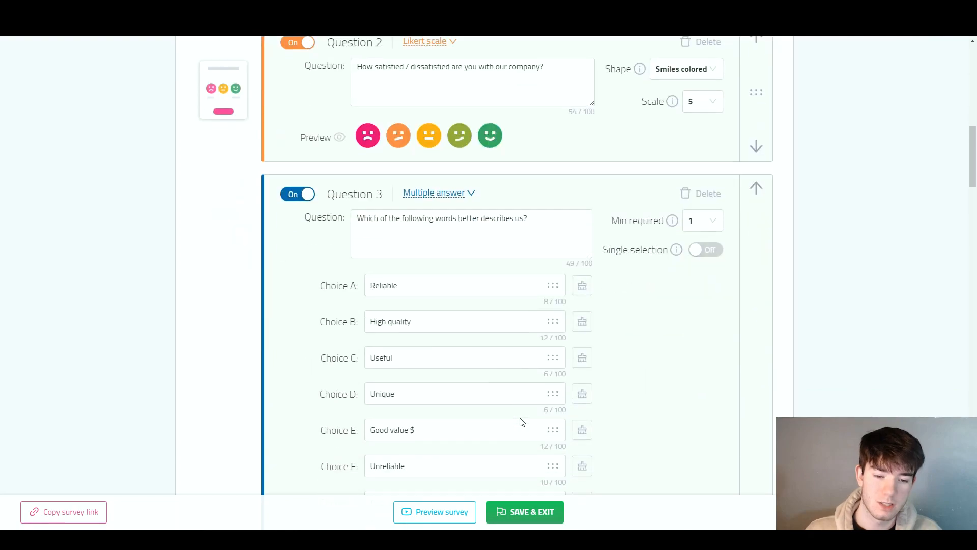
{"action": "scroll", "coordinate": [520, 422], "scroll_direction": "down", "scroll_amount": 5}
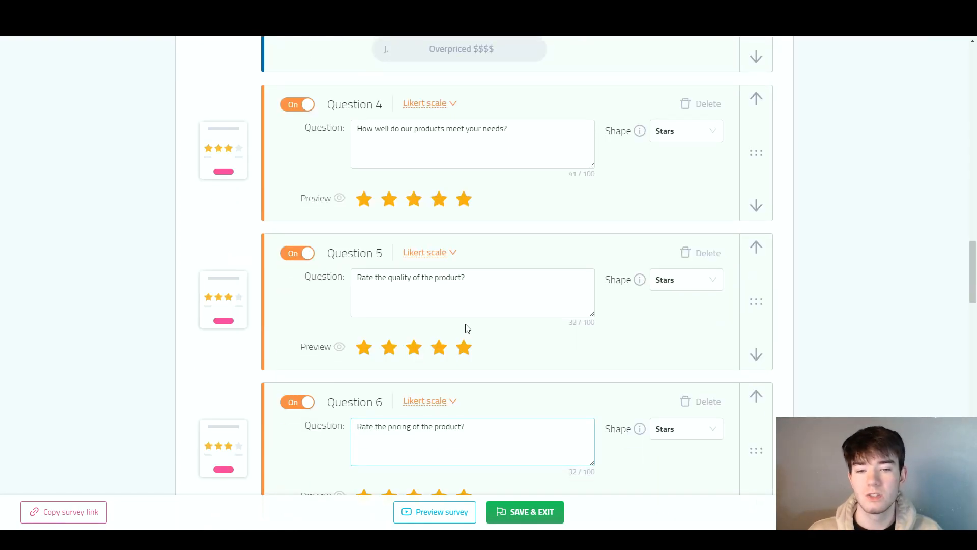
{"action": "scroll", "coordinate": [502, 312], "scroll_direction": "down", "scroll_amount": 4}
{"action": "scroll", "coordinate": [503, 313], "scroll_direction": "down", "scroll_amount": 4}
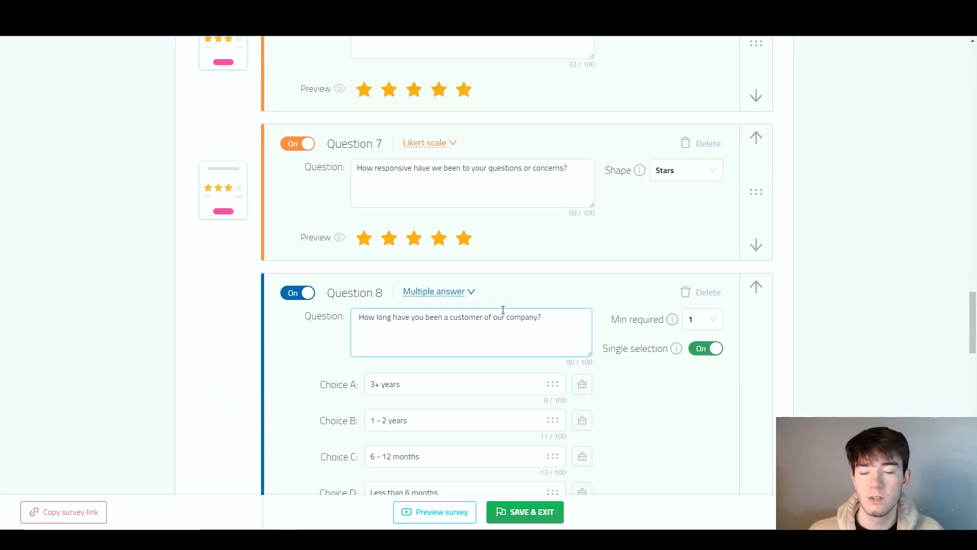
{"action": "scroll", "coordinate": [503, 309], "scroll_direction": "down", "scroll_amount": 8}
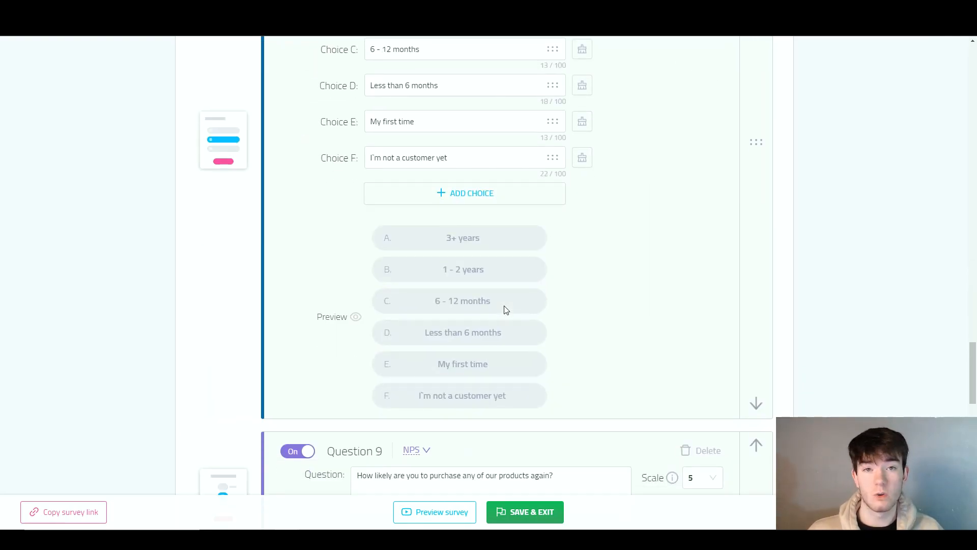
{"action": "scroll", "coordinate": [507, 310], "scroll_direction": "down", "scroll_amount": 15}
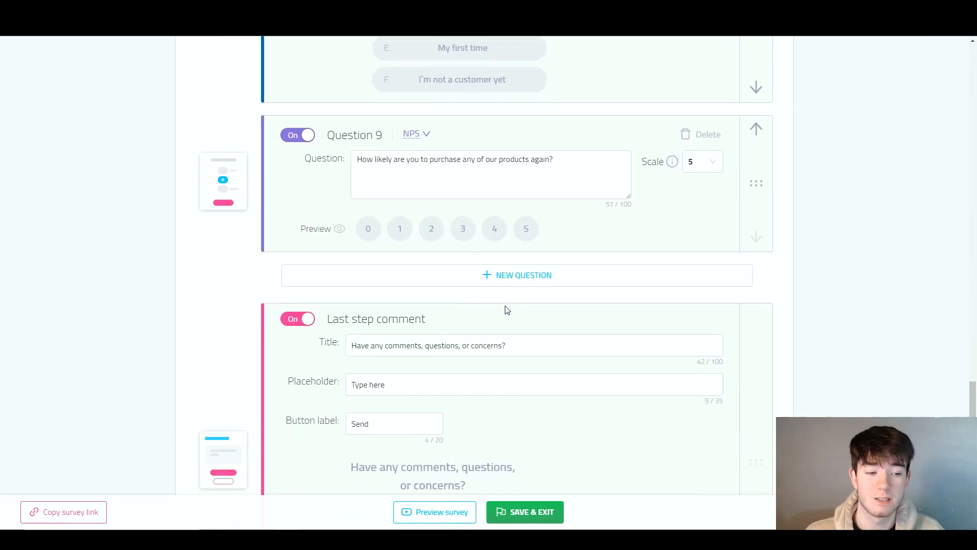
{"action": "scroll", "coordinate": [507, 310], "scroll_direction": "down", "scroll_amount": 2}
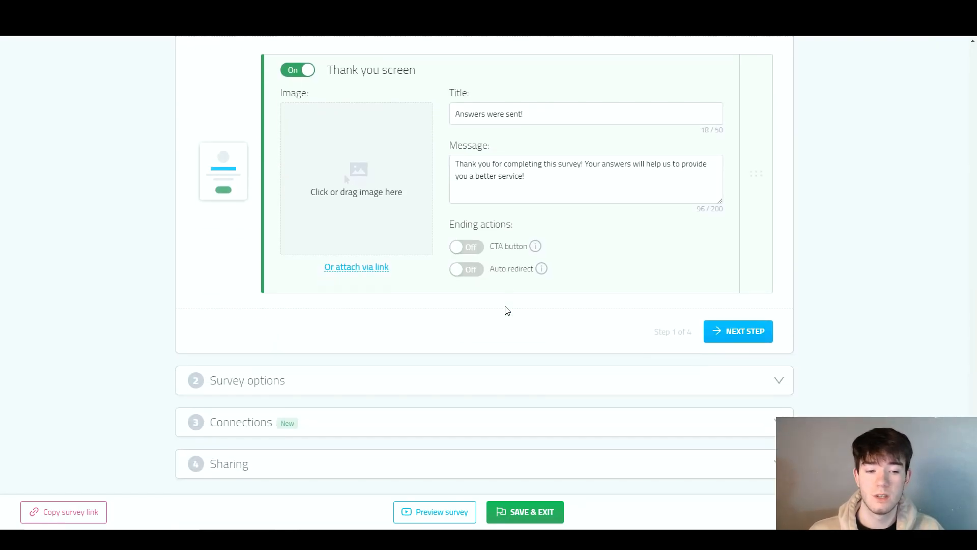
- Review the survey's logo and general options, including the hint for respondents, and continue to the Connections section
{"action": "left_click", "coordinate": [636, 373]}
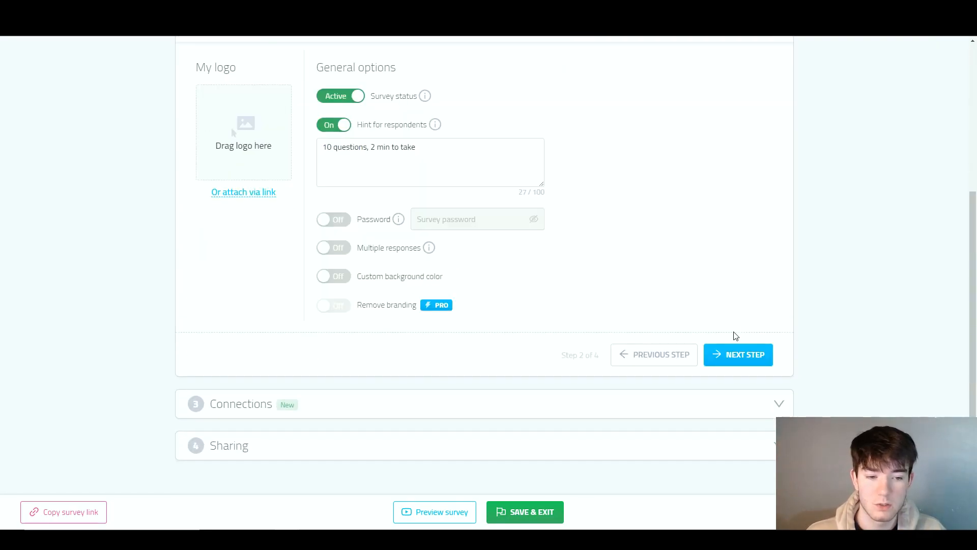
{"action": "scroll", "coordinate": [234, 169], "scroll_direction": "up", "scroll_amount": 2}
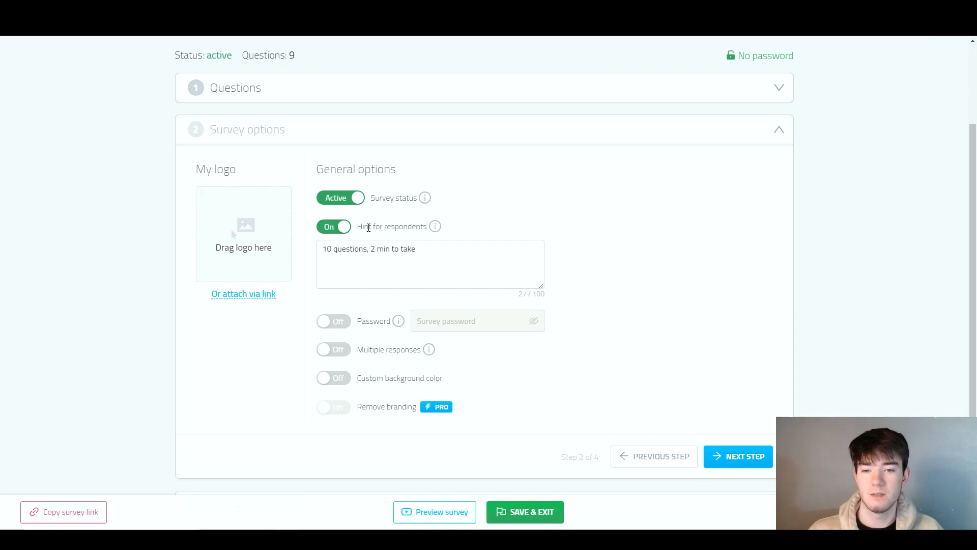
{"action": "left_click", "coordinate": [357, 253]}
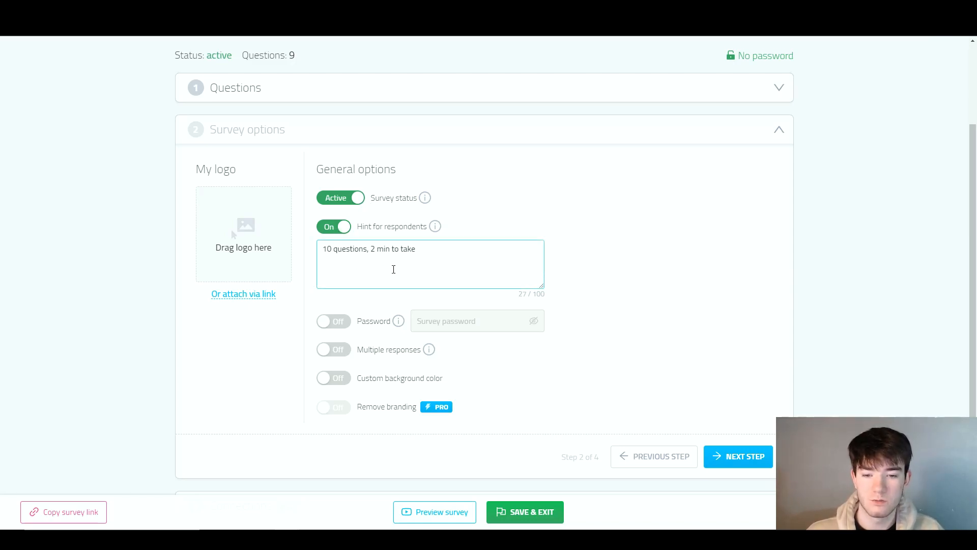
{"action": "scroll", "coordinate": [338, 275], "scroll_direction": "down", "scroll_amount": 1}
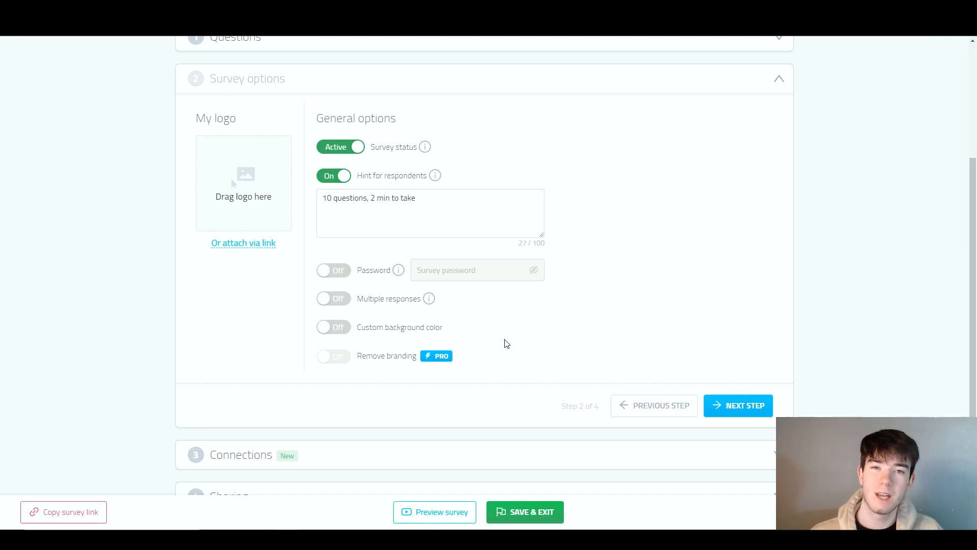
{"action": "left_click", "coordinate": [738, 404]}
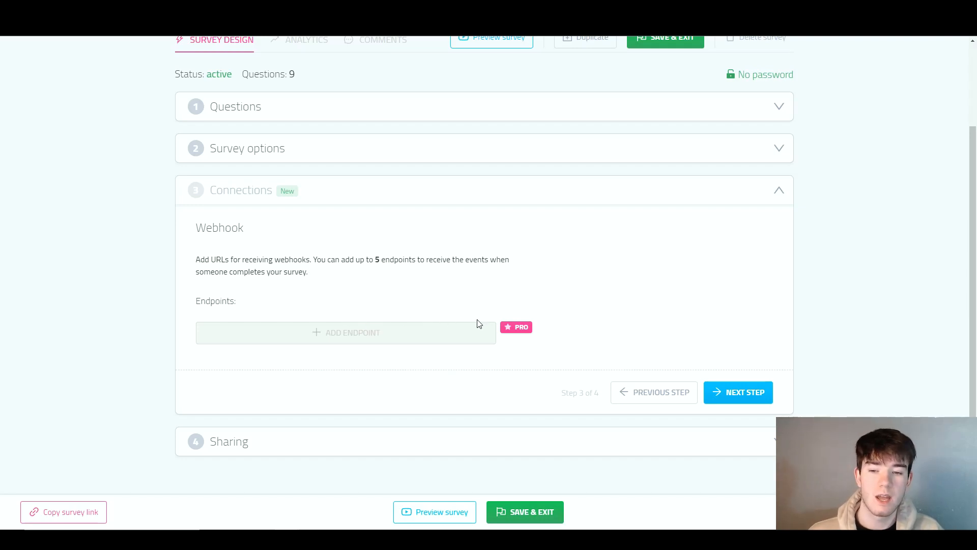
- Continue to the Sharing section and review its survey types, sharing options, link customization and QR sharing
{"action": "left_click", "coordinate": [760, 394]}
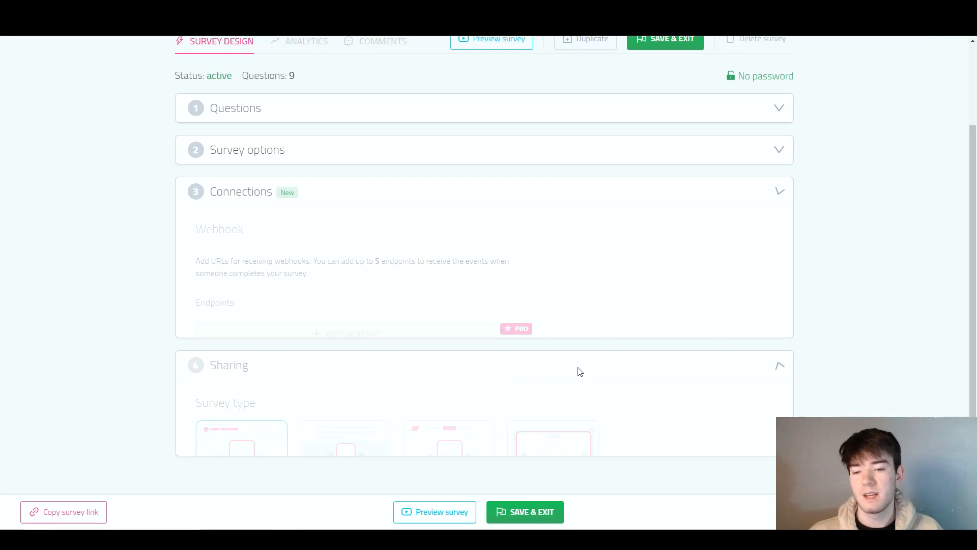
{"action": "scroll", "coordinate": [334, 308], "scroll_direction": "down", "scroll_amount": 3}
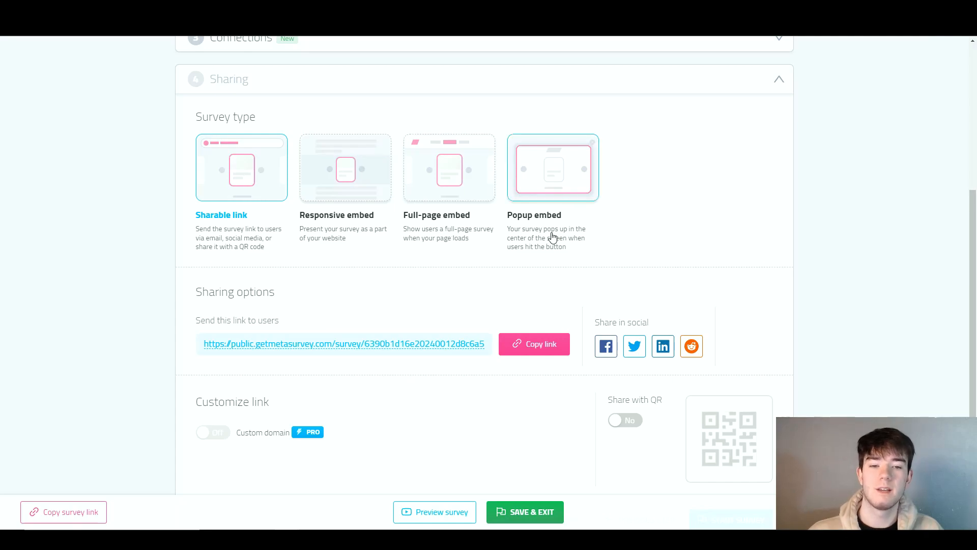
{"action": "scroll", "coordinate": [436, 298], "scroll_direction": "down", "scroll_amount": 1}
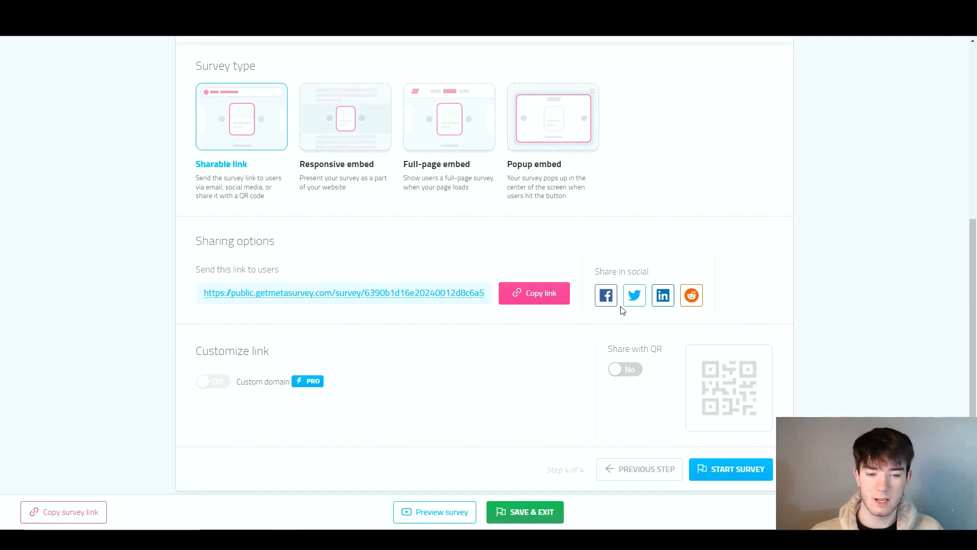
{"action": "scroll", "coordinate": [628, 333], "scroll_direction": "down", "scroll_amount": 1}
{"action": "scroll", "coordinate": [627, 333], "scroll_direction": "down", "scroll_amount": 1}
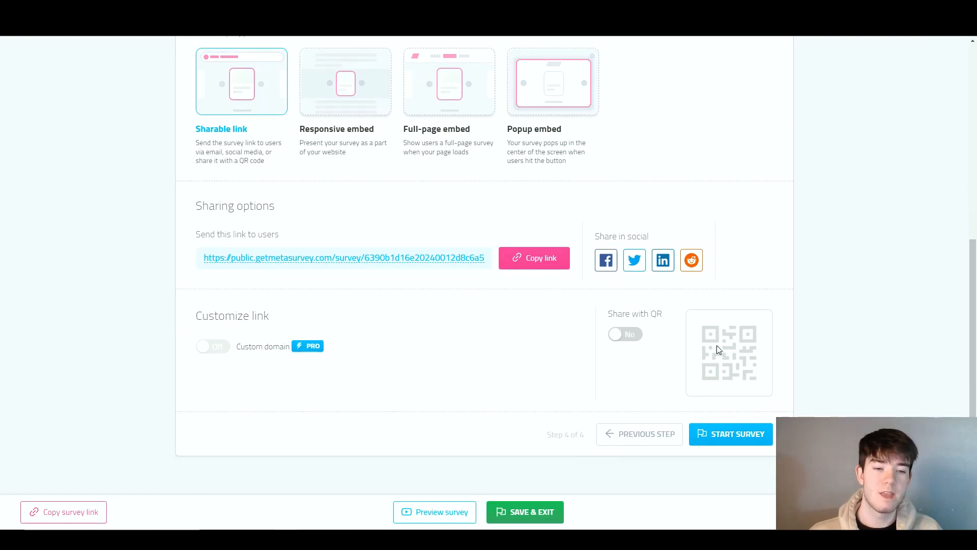
- Switch QR code sharing on and back off, and save and exit the survey
{"action": "left_click", "coordinate": [629, 339]}
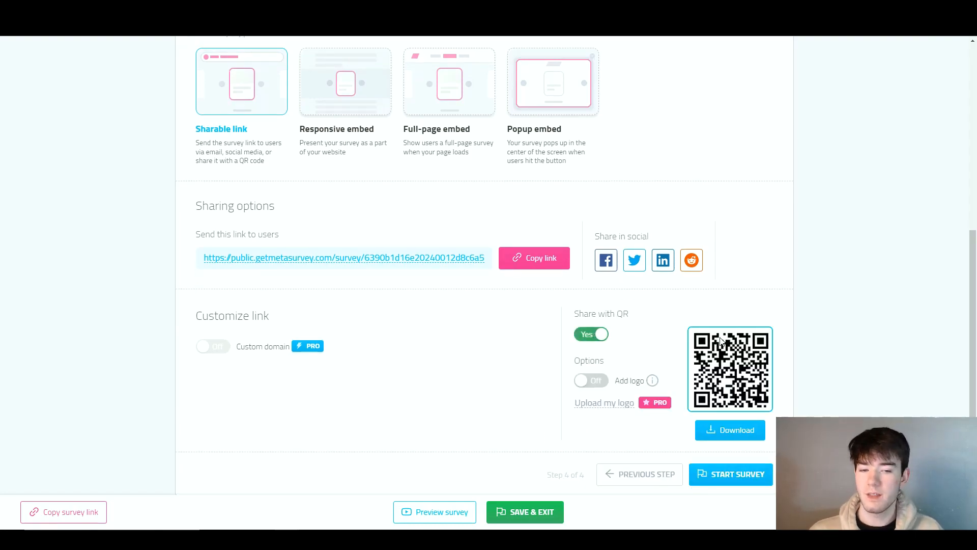
{"action": "left_click", "coordinate": [611, 335]}
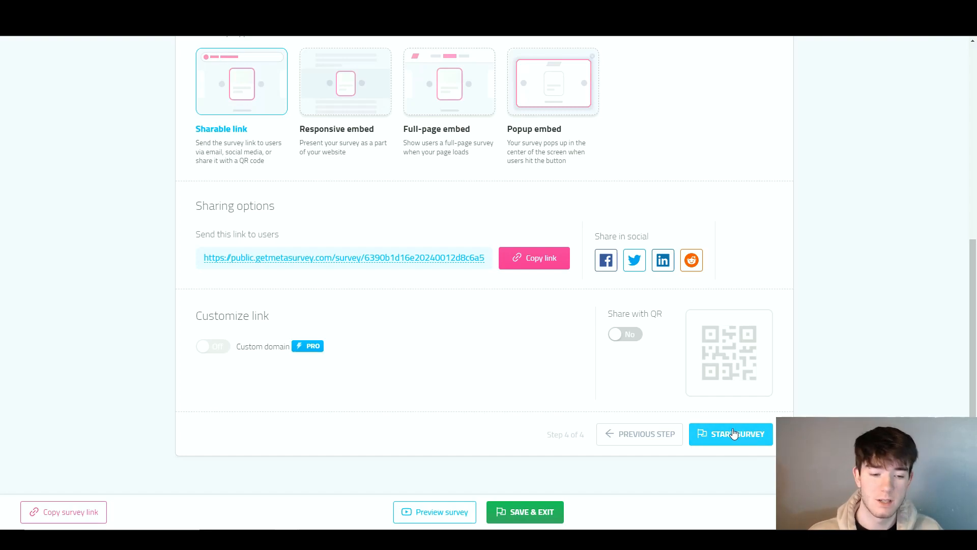
{"action": "left_click", "coordinate": [537, 515]}
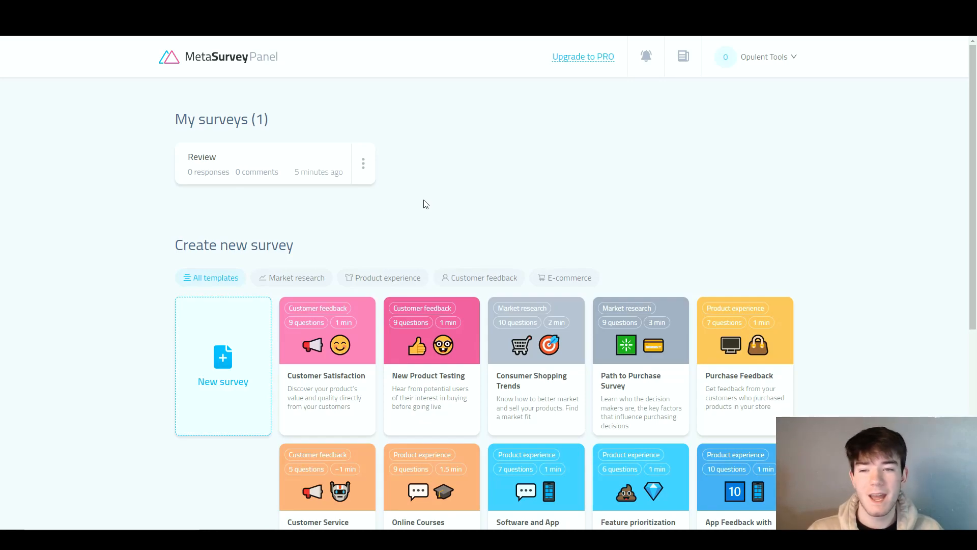
- Preview the Review survey from the survey list, begin it, and try the ratings 3 and 10 on its first question
{"action": "left_click", "coordinate": [364, 165]}
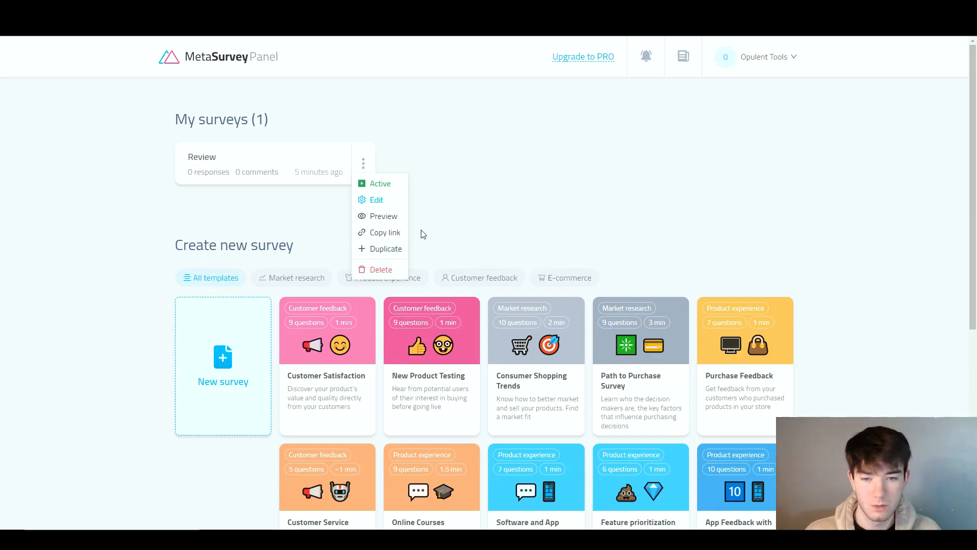
{"action": "left_click", "coordinate": [396, 222]}
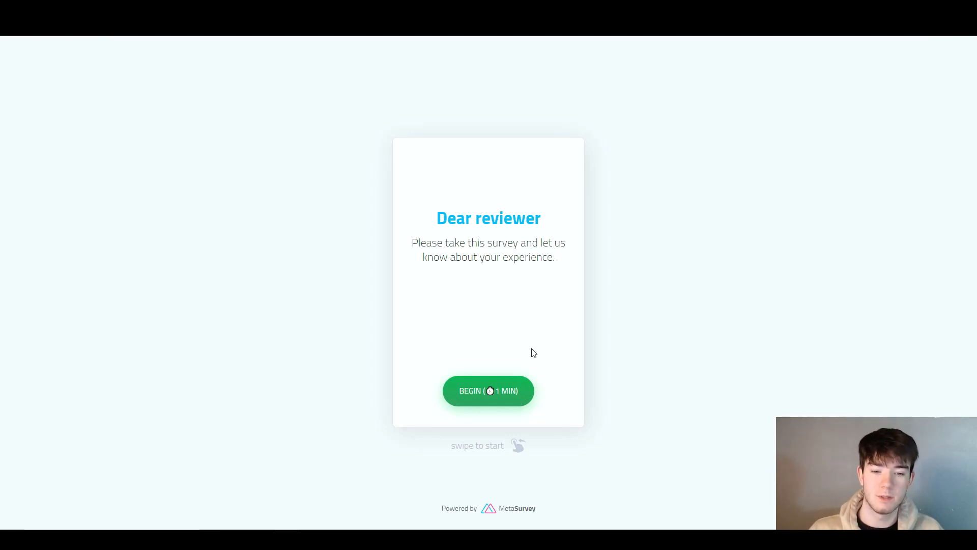
{"action": "left_click", "coordinate": [519, 392]}
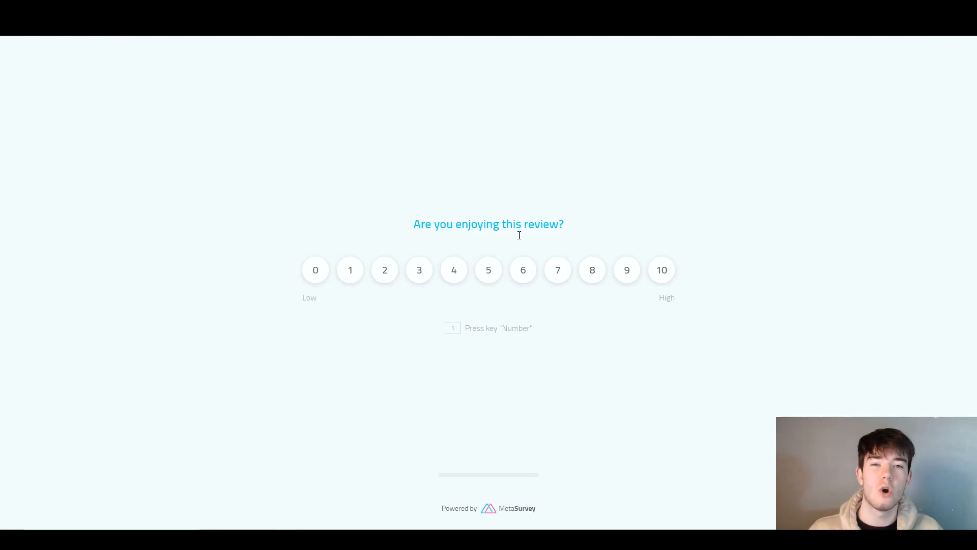
{"action": "left_click", "coordinate": [420, 269]}
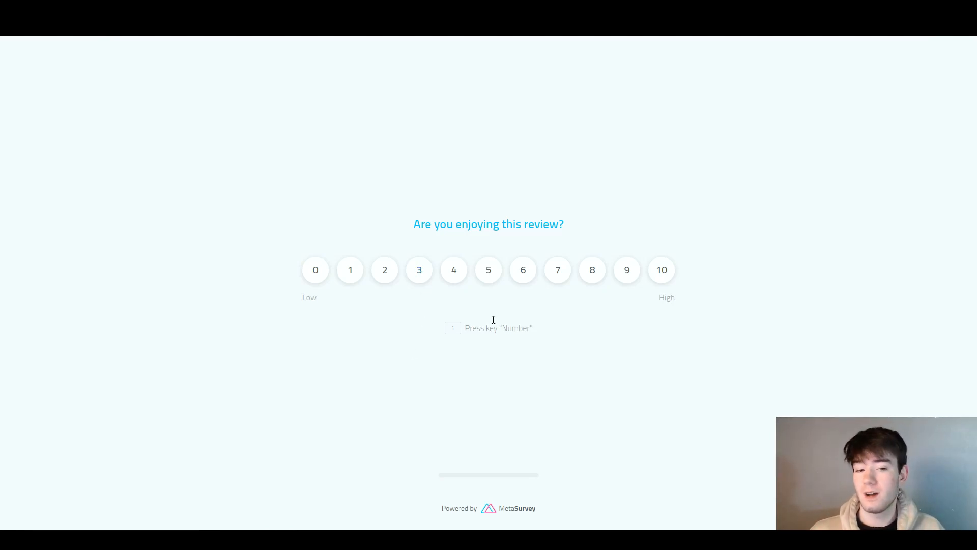
{"action": "left_click", "coordinate": [662, 271]}
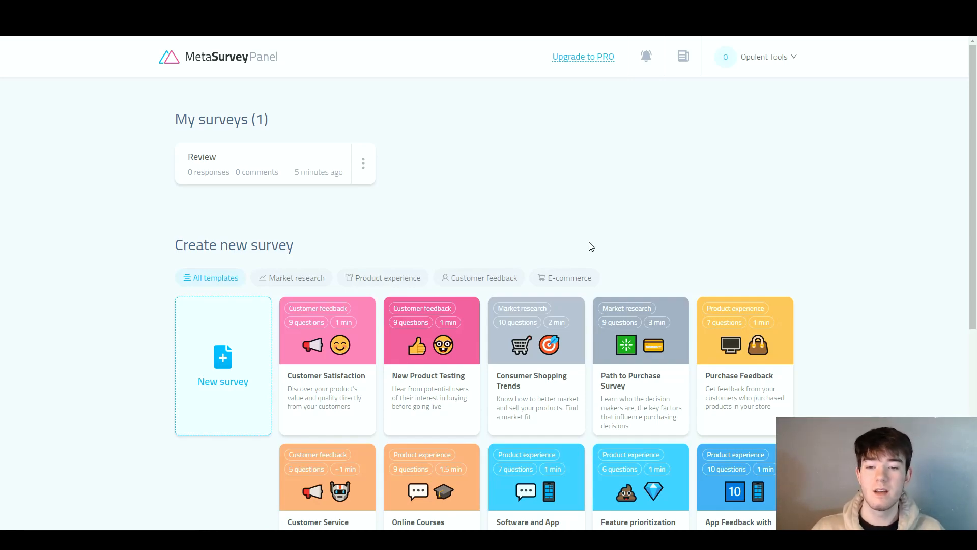
{"action": "mouse_move", "coordinate": [356, 366]}
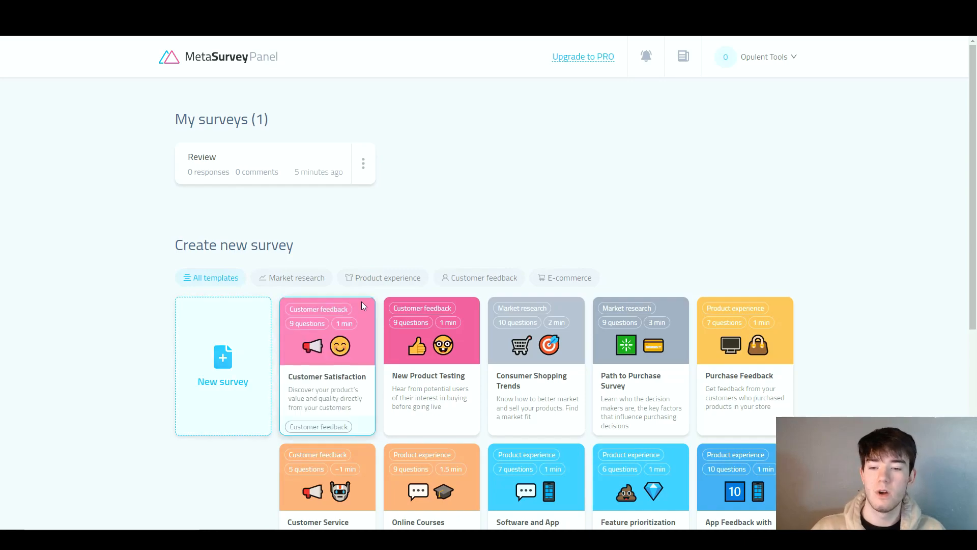